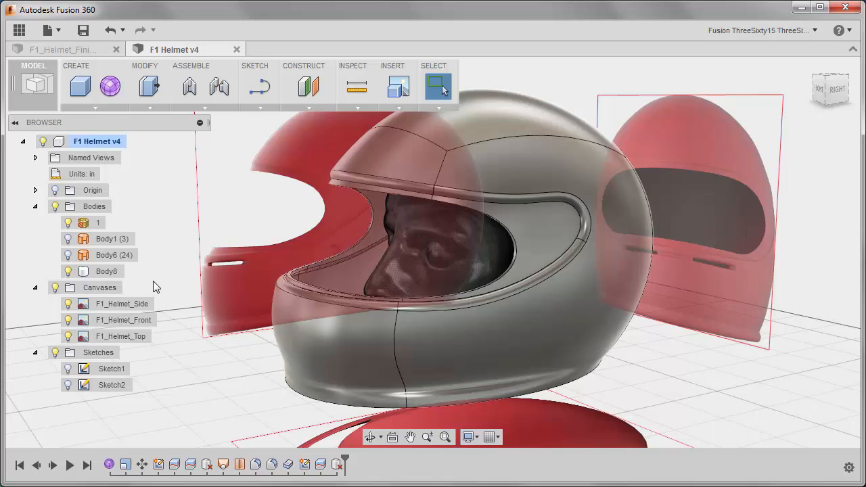
Preview the Body6 surface on the helmet, and show the Body1 surface in its place with Body6 hidden
click(67, 255)
shift+middle_drag(266, 223, 300, 215)
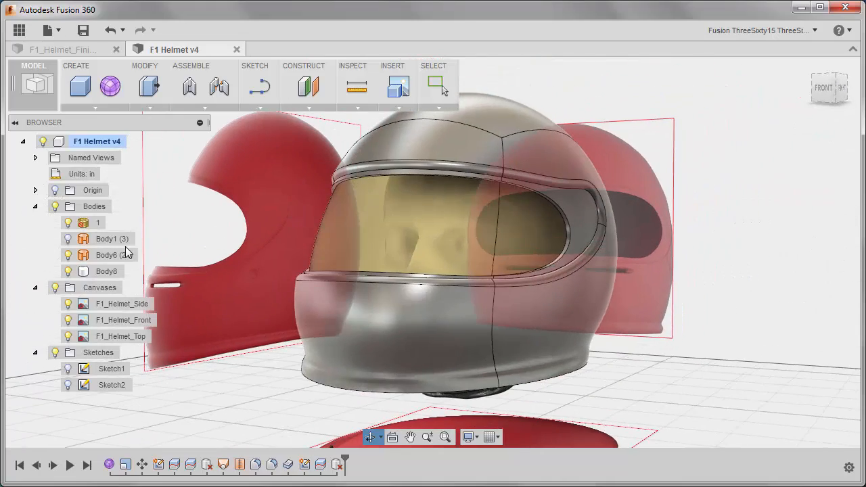
click(68, 239)
click(68, 239)
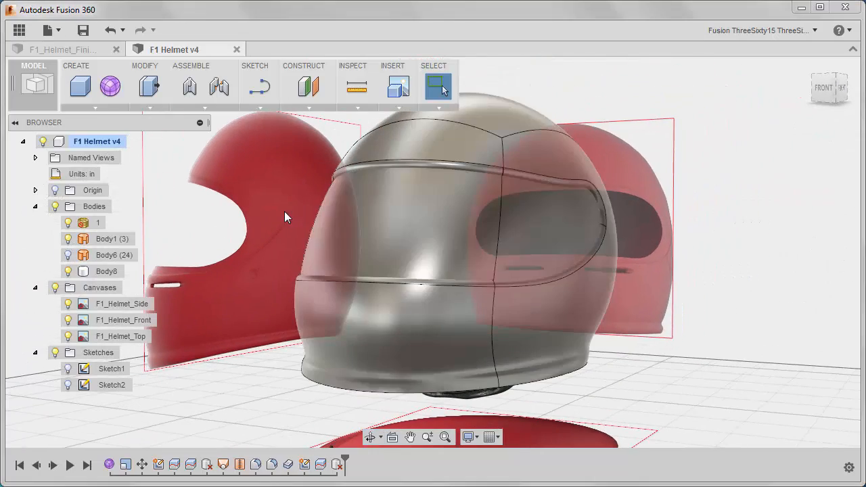
shift+middle_drag(284, 211, 272, 225)
scroll(271, 225, up, 2)
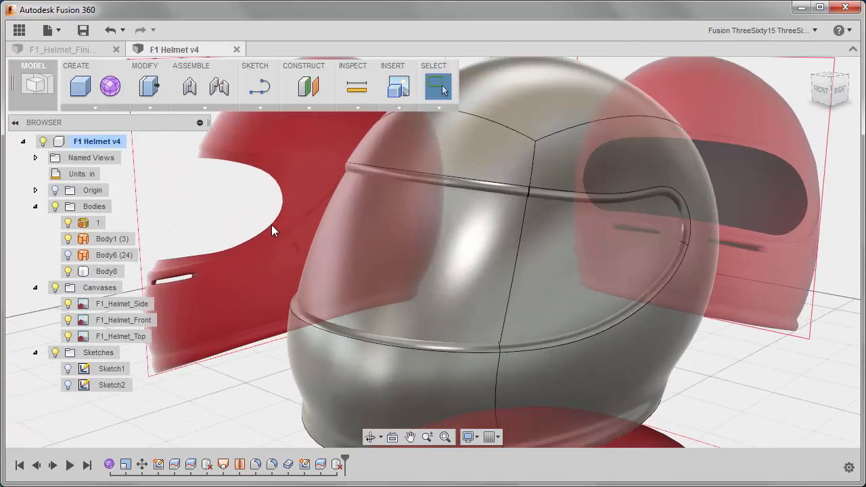
click(70, 255)
click(68, 255)
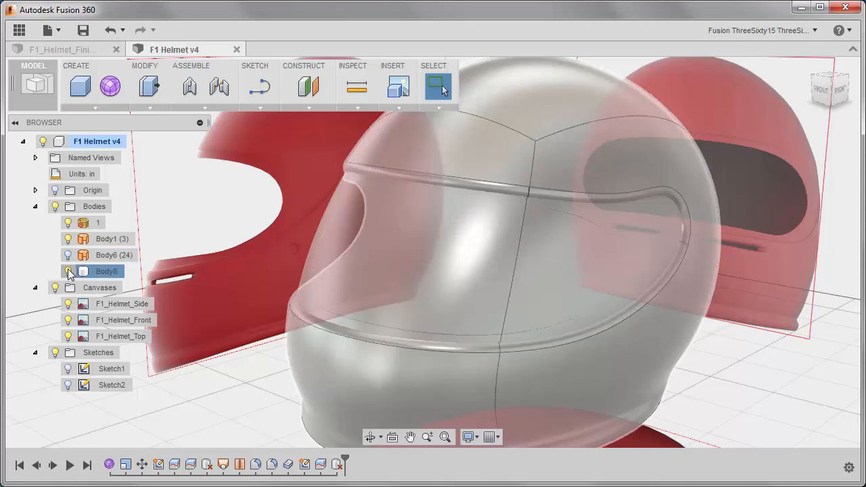
Hide the Body8 helmet shell and the head mesh body to isolate the Body1 visor surface
click(68, 271)
click(300, 300)
shift+middle_drag(299, 300, 272, 309)
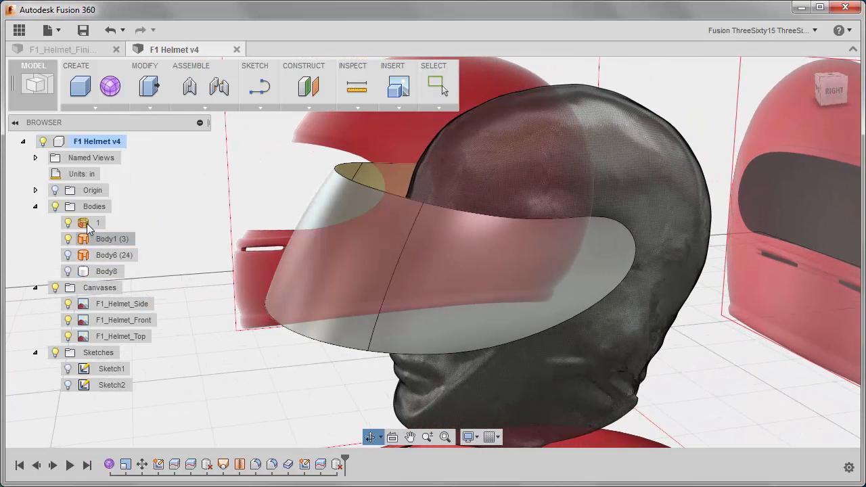
click(67, 222)
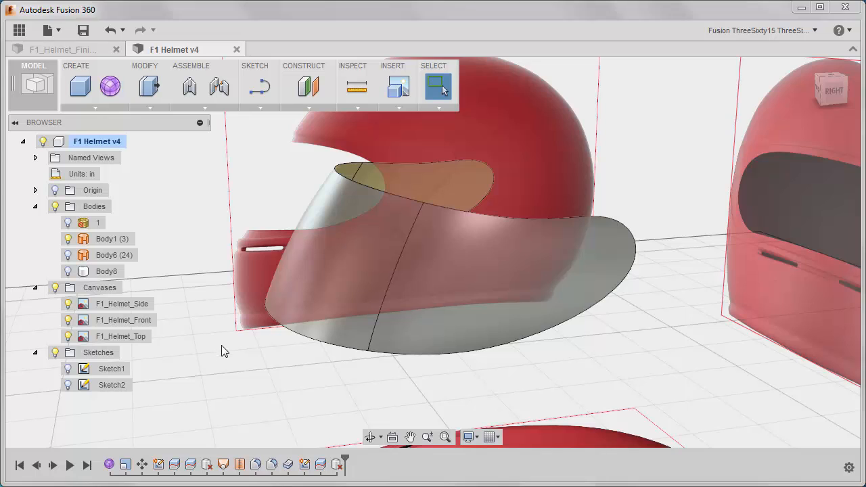
shift+middle_drag(221, 345, 299, 353)
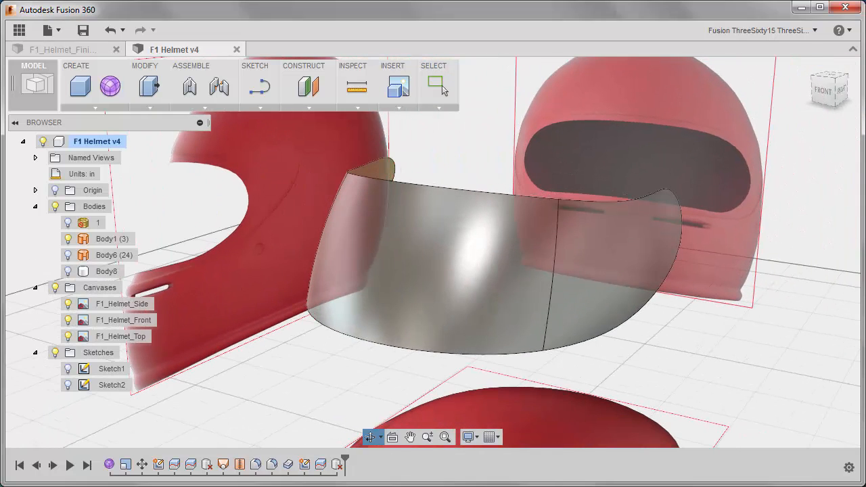
Examine the isolated visor surface against the reference canvases, from the front and at an angle
click(824, 91)
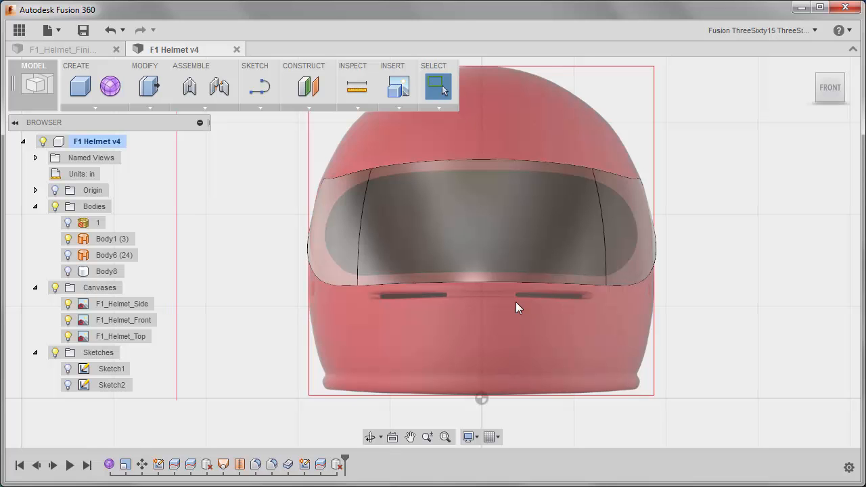
click(518, 254)
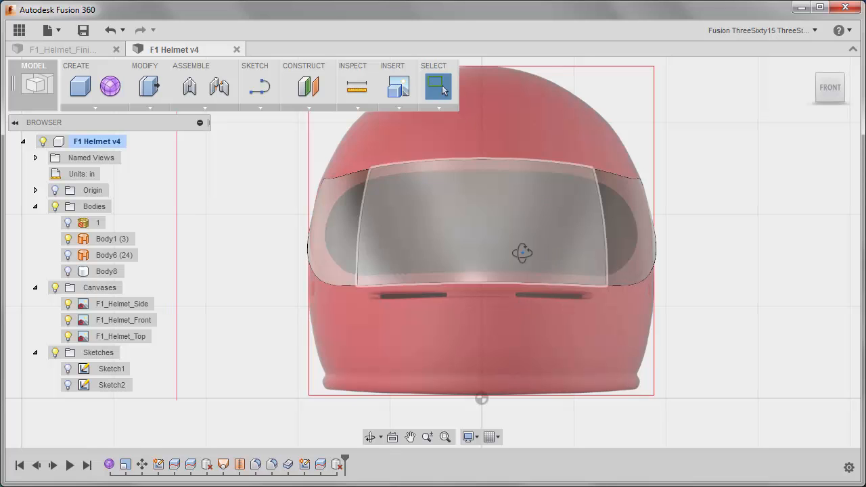
mouse_move(518, 253)
shift+middle_down()
mouse_move(334, 288)
mouse_move(482, 276)
mouse_move(512, 265)
shift+middle_up()
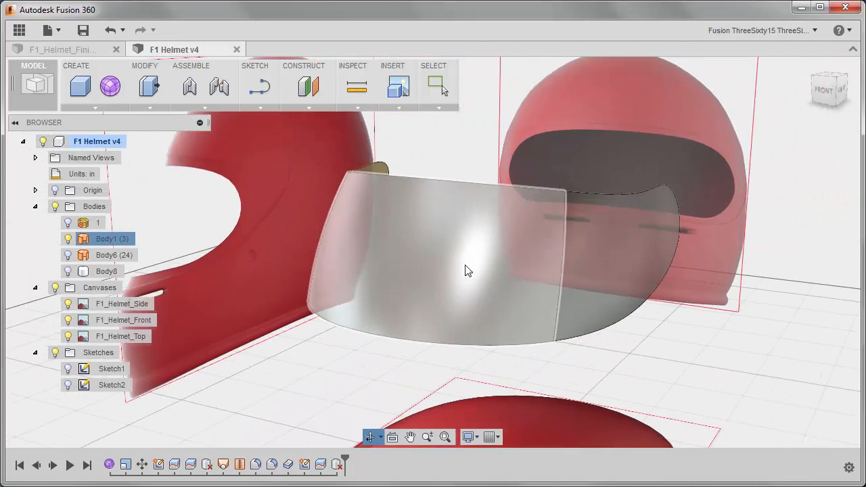
scroll(410, 264, down, 1)
middle_drag(410, 265, 371, 249)
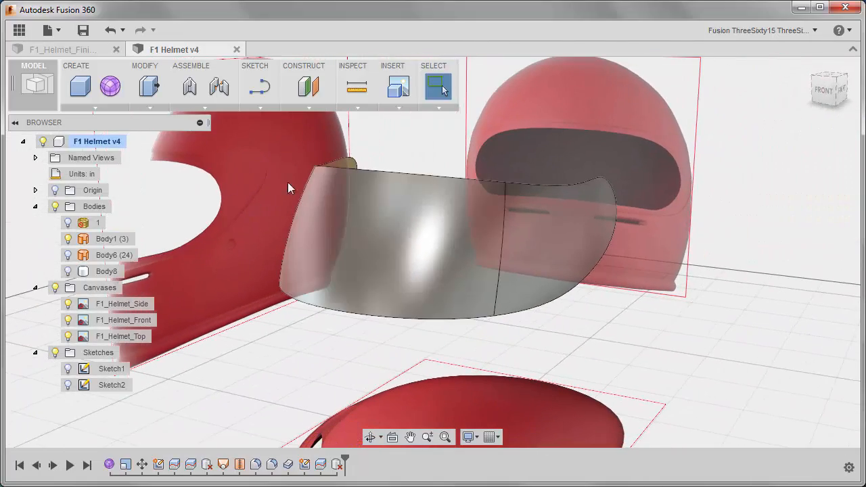
shift+middle_drag(337, 180, 289, 208)
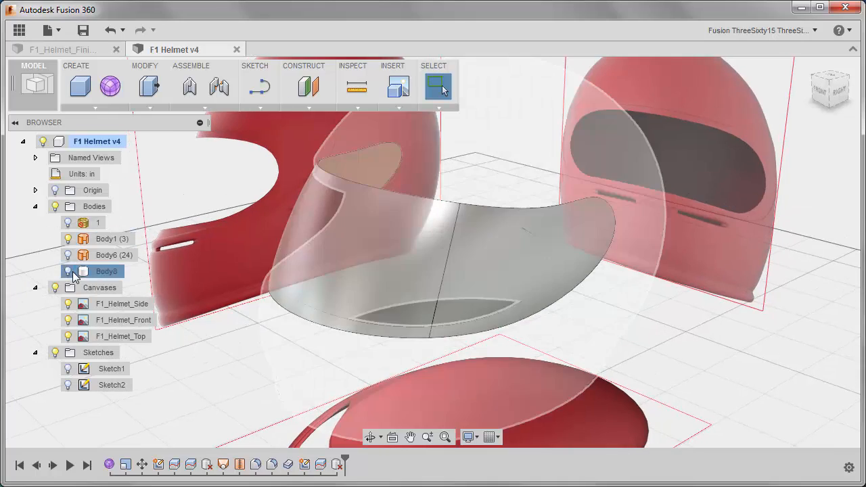
Show the Body8 helmet shell again around the visor surface
click(69, 272)
shift+middle_drag(202, 296, 149, 291)
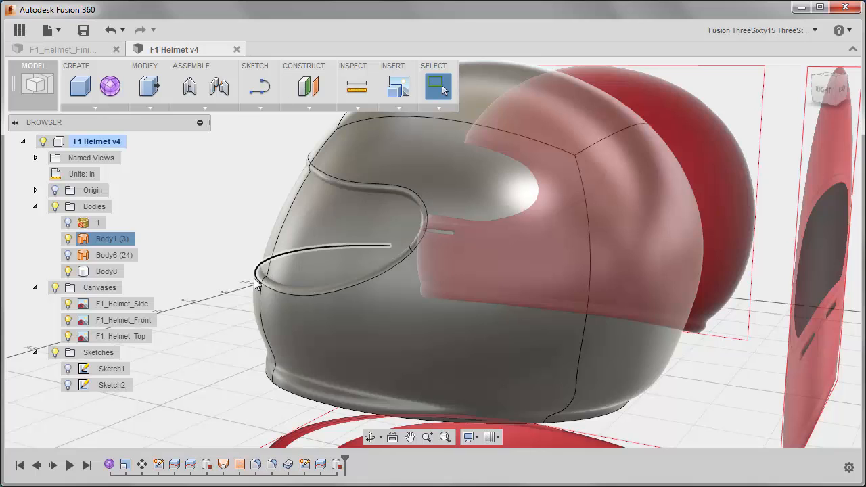
scroll(242, 283, up, 5)
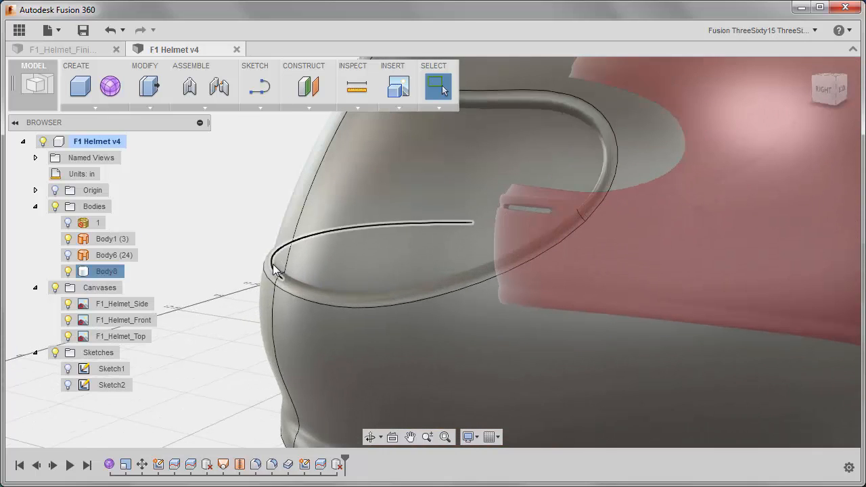
click(149, 108)
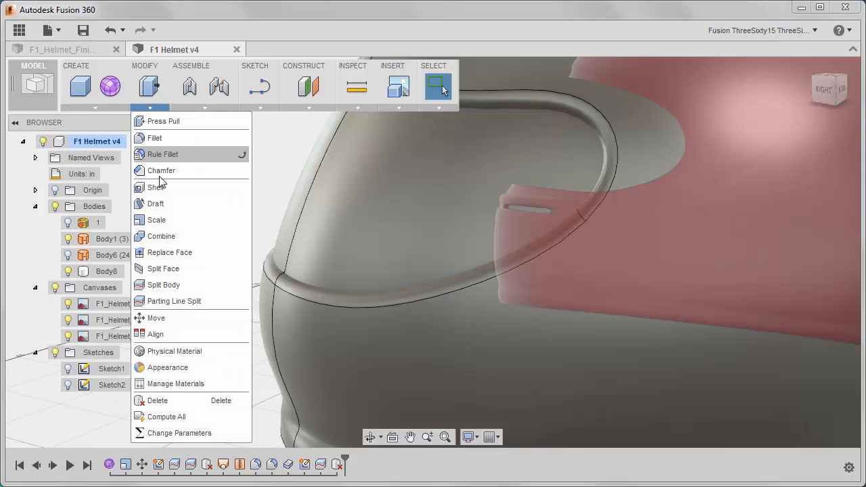
click(159, 388)
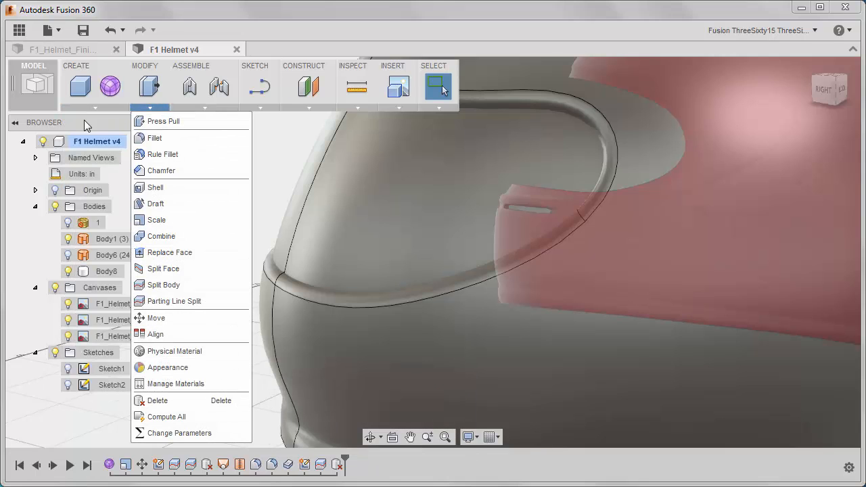
Thicken the Body1 visor surface by 0.12 in on one side as a new body, with chain selection enabled
mouse_move(95, 114)
click(91, 350)
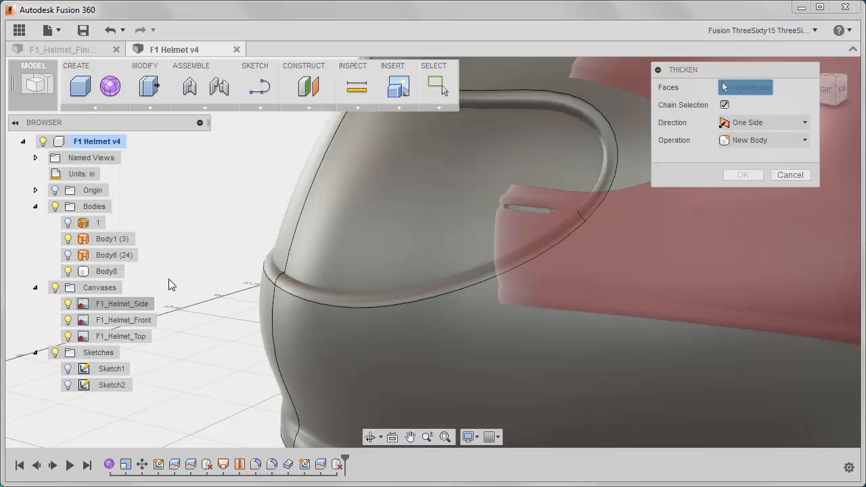
click(326, 200)
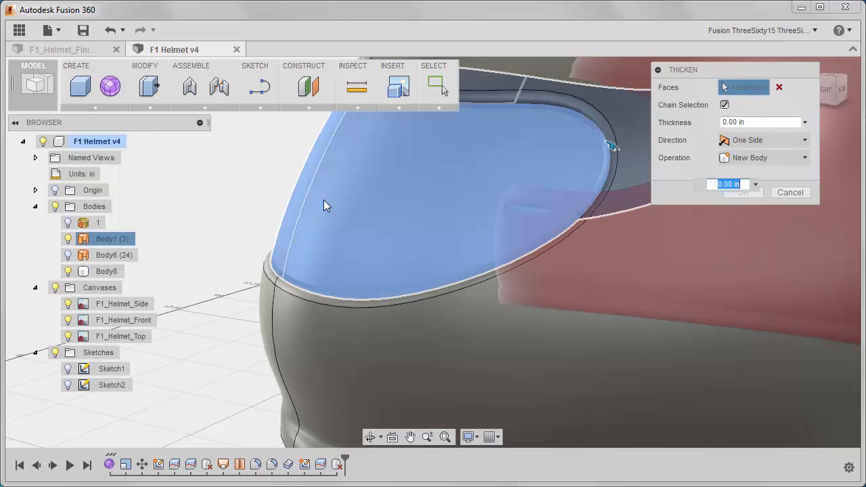
shift+middle_drag(333, 215, 484, 234)
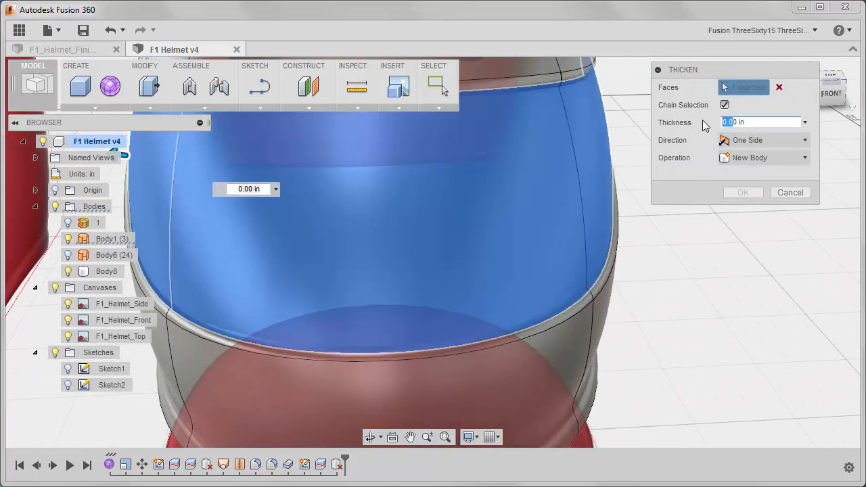
key(BackSpace)
key(BackSpace)
text(.12)
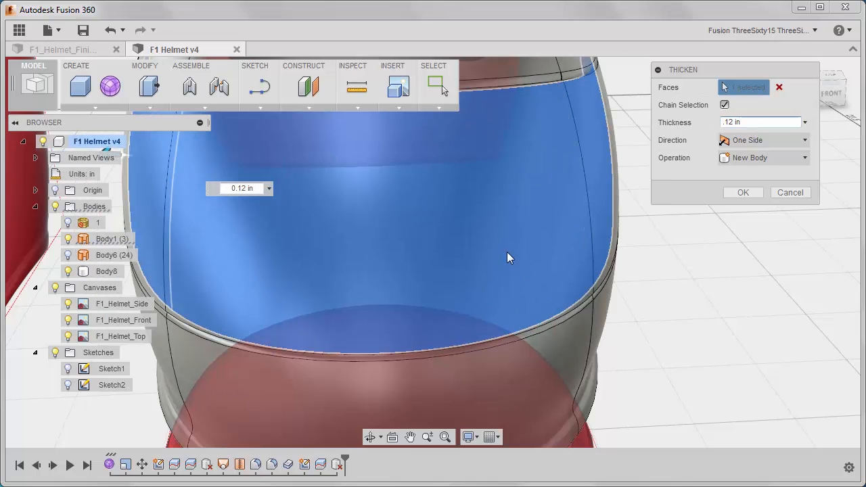
shift+middle_drag(507, 254, 585, 187)
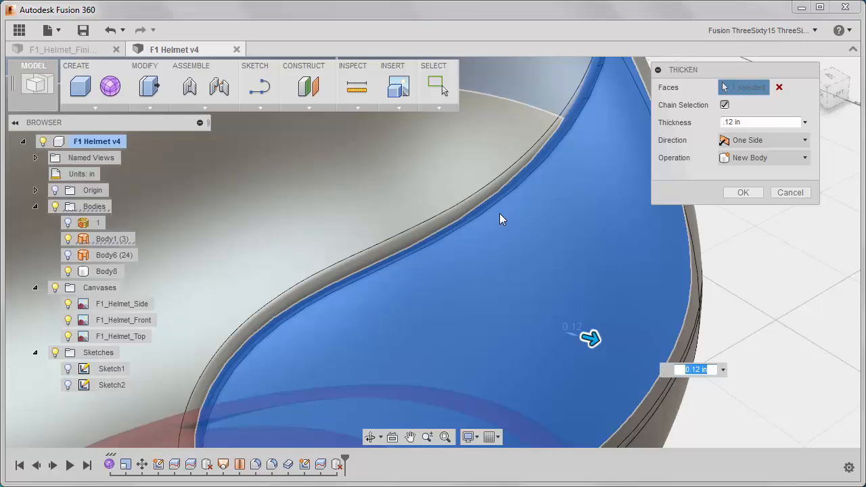
shift+middle_drag(499, 213, 685, 224)
click(744, 194)
Examine the thickened visor body on its own and together with the helmet shell, leaving both bodies shown
shift+middle_drag(409, 191, 247, 334)
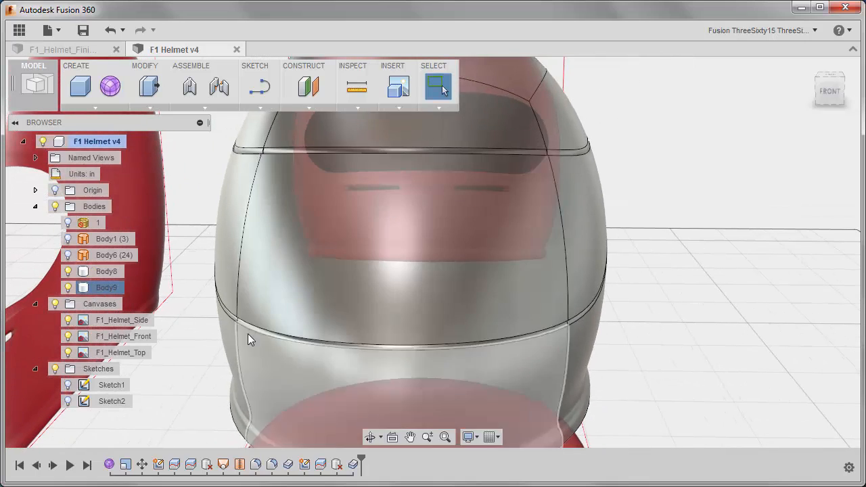
click(68, 287)
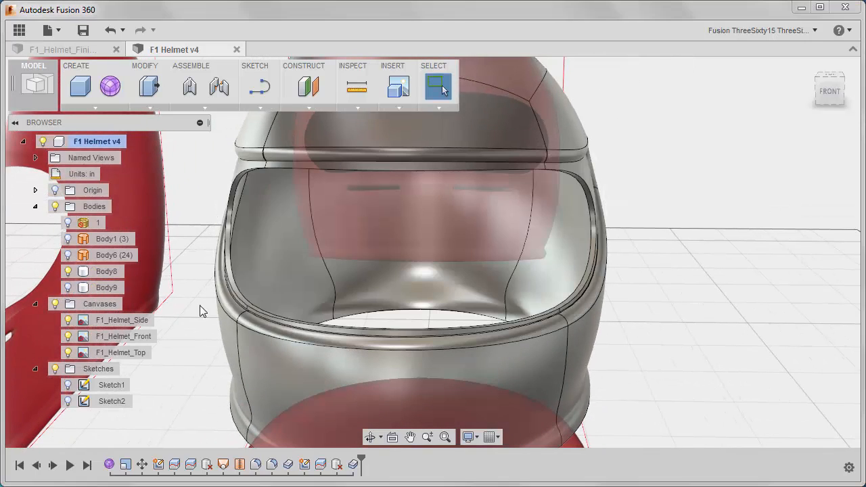
click(67, 271)
click(69, 287)
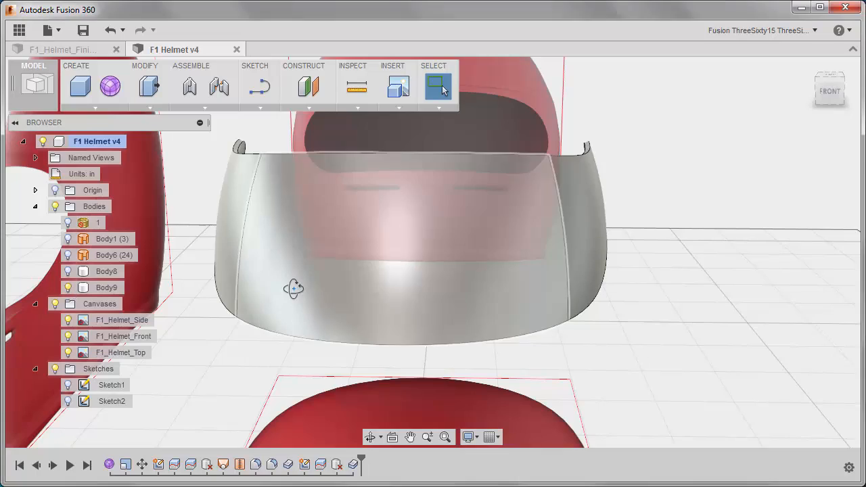
shift+middle_drag(293, 288, 512, 271)
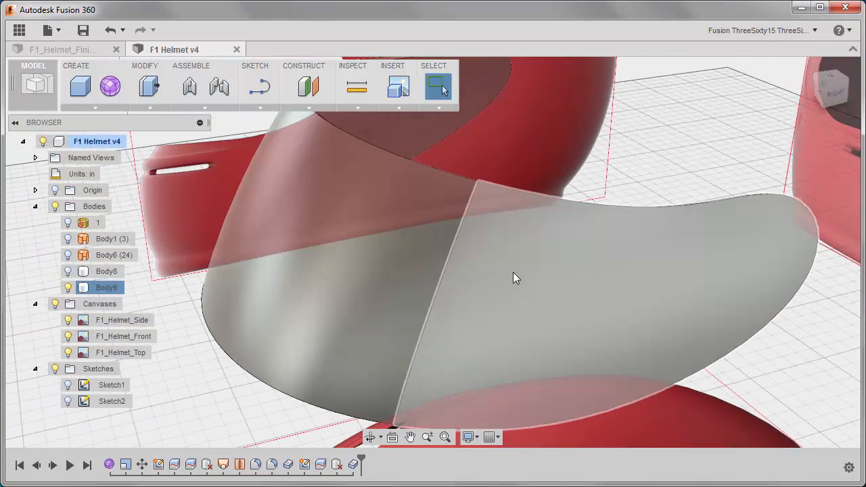
click(68, 271)
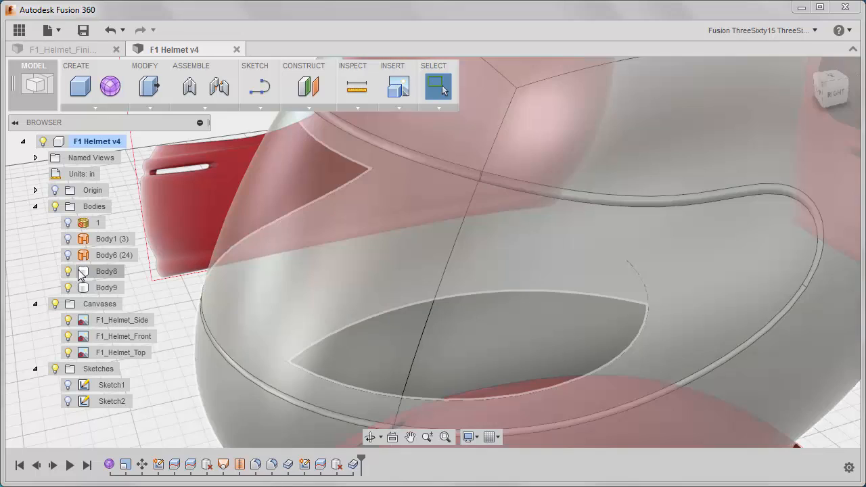
click(84, 272)
click(390, 157)
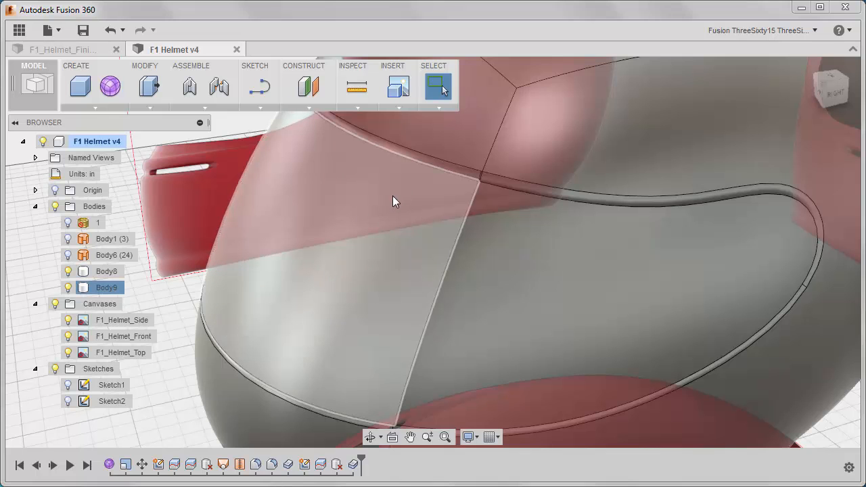
mouse_move(392, 197)
shift+middle_down()
mouse_move(348, 180)
mouse_move(294, 193)
mouse_move(398, 187)
mouse_move(453, 196)
mouse_move(409, 194)
shift+middle_up()
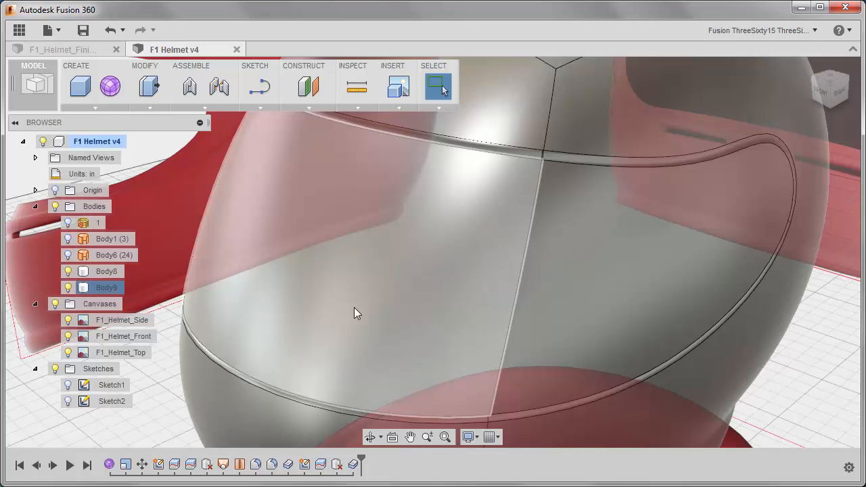
scroll(353, 307, down, 2)
Move the Body9 visor slightly forward, away from the helmet shell
click(111, 289)
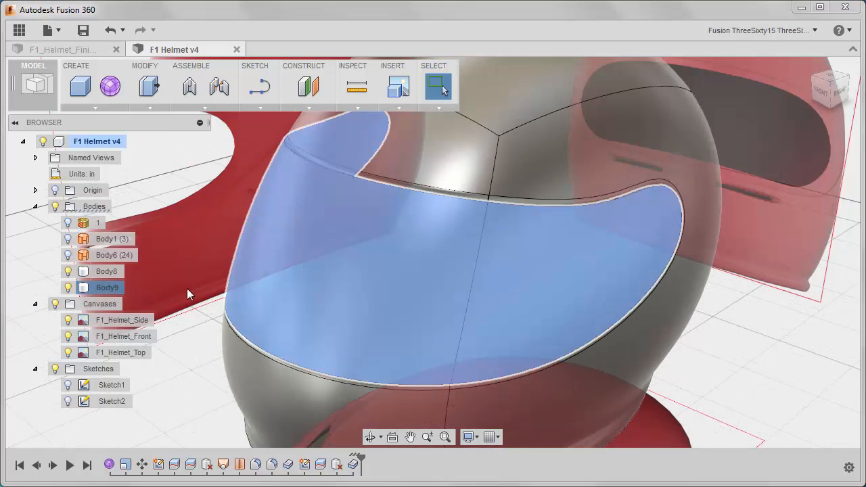
shift+middle_drag(327, 275, 211, 221)
right_click(208, 221)
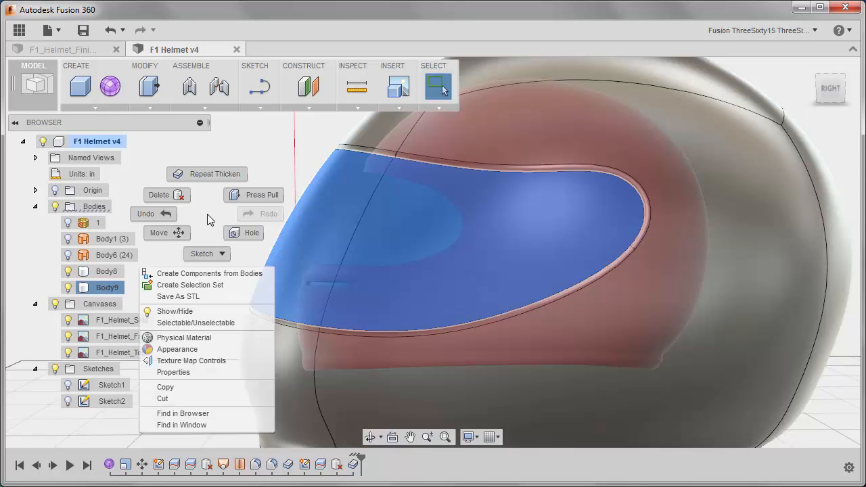
click(178, 232)
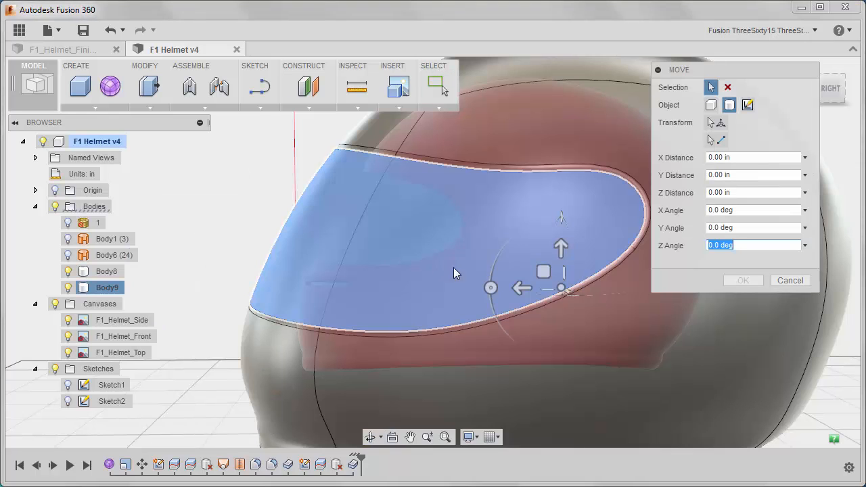
drag(518, 286, 516, 286)
shift+middle_drag(251, 355, 376, 349)
click(746, 283)
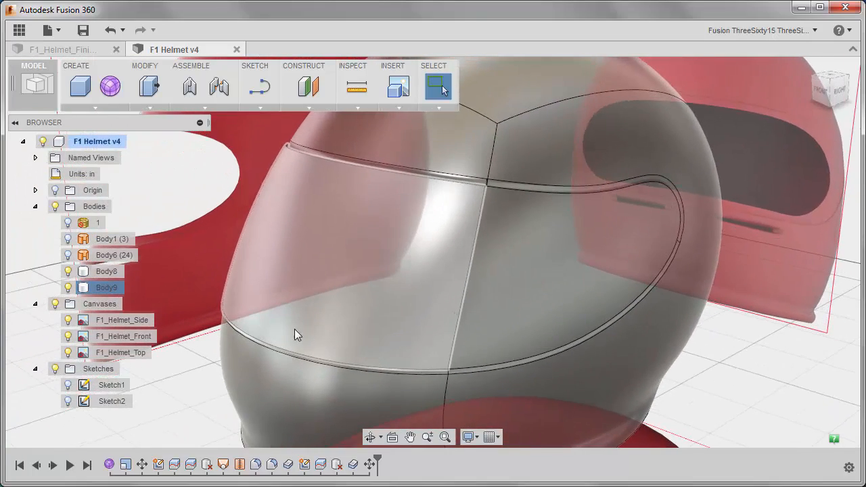
key(Escape)
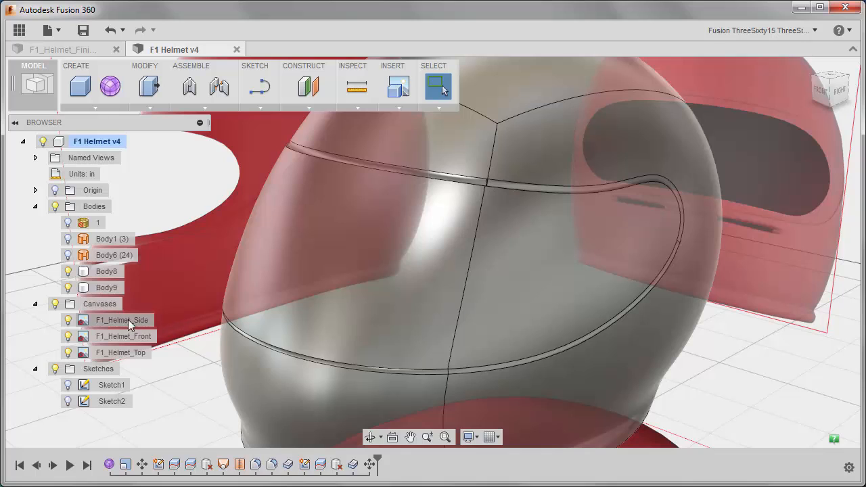
Hide the Body8 helmet shell to leave only the Body9 visor on display
click(73, 275)
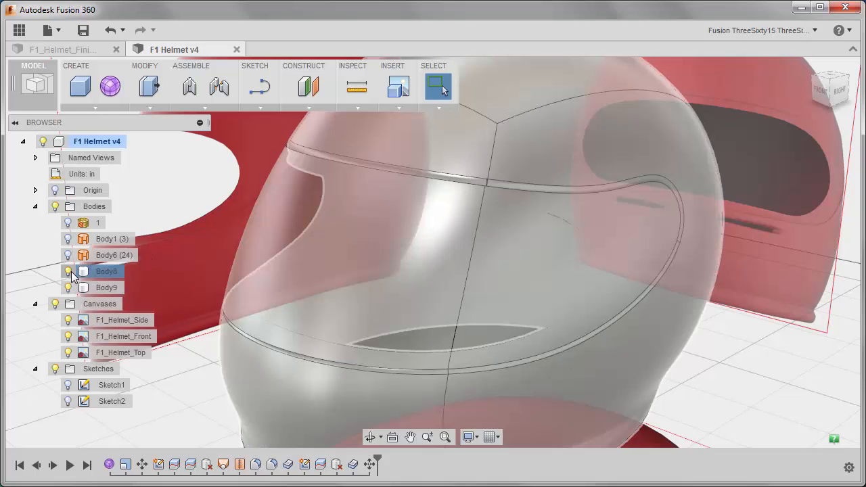
click(69, 271)
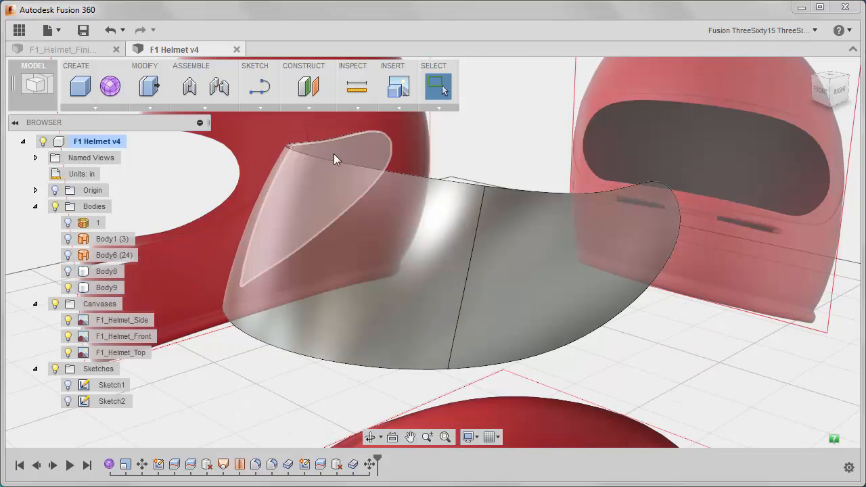
Fillet the visor's outer front edge chain with a constant 0.12 in radius
click(330, 163)
right_click(330, 163)
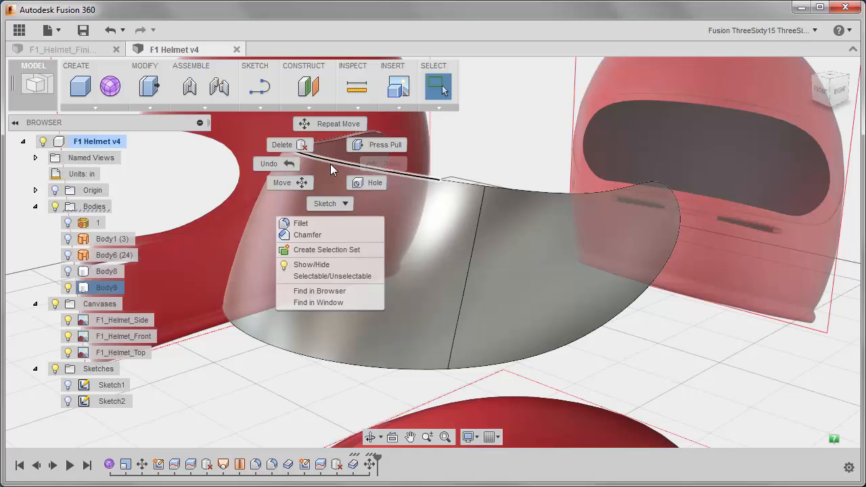
click(328, 226)
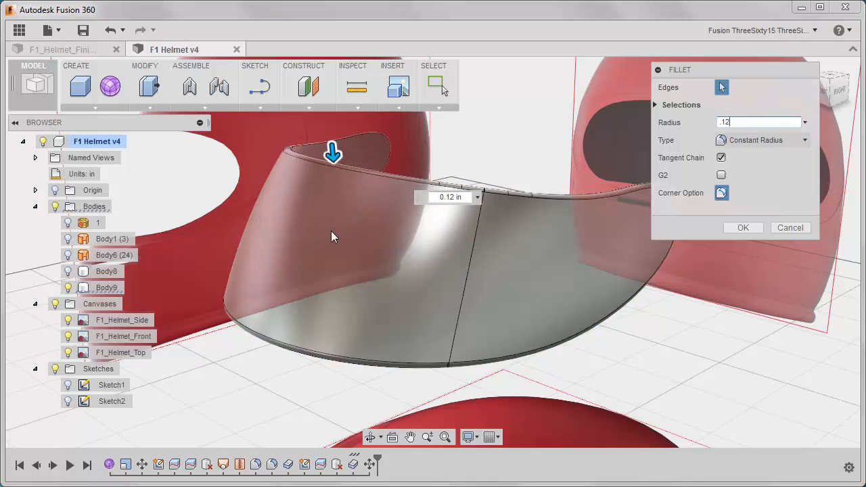
click(741, 228)
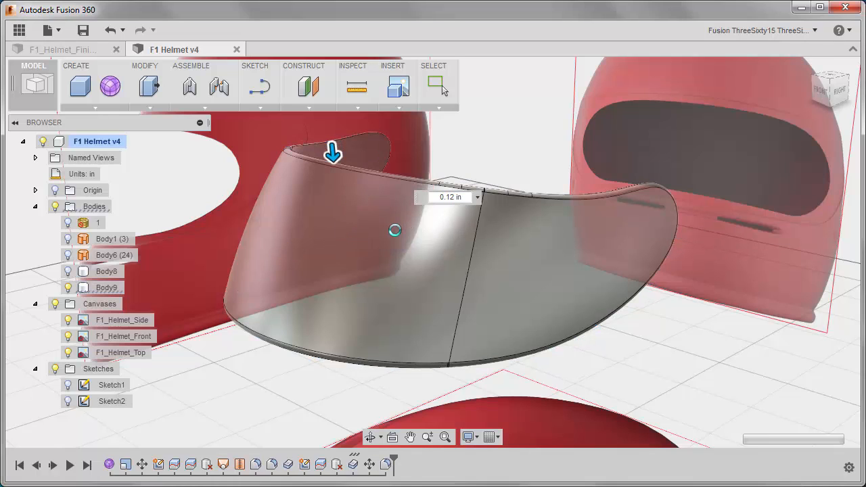
Fillet the visor's inner edge chain with a constant 0.12 in radius
shift+middle_drag(382, 232, 309, 180)
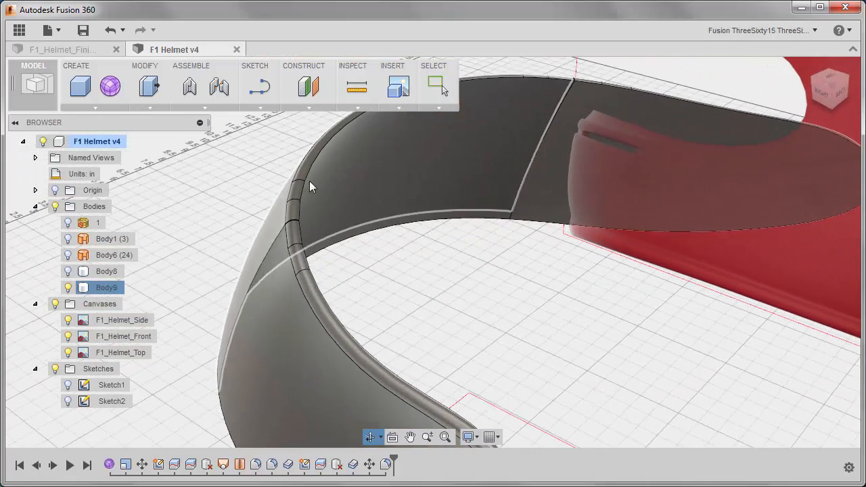
click(328, 144)
right_click(410, 254)
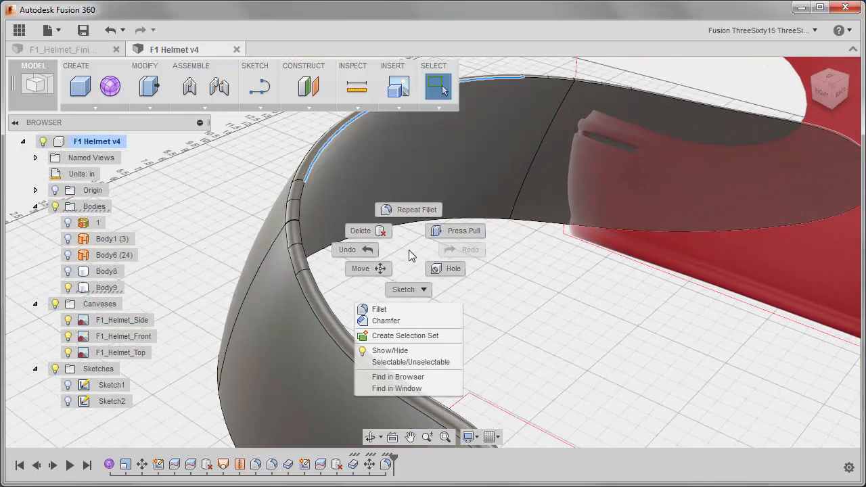
click(402, 309)
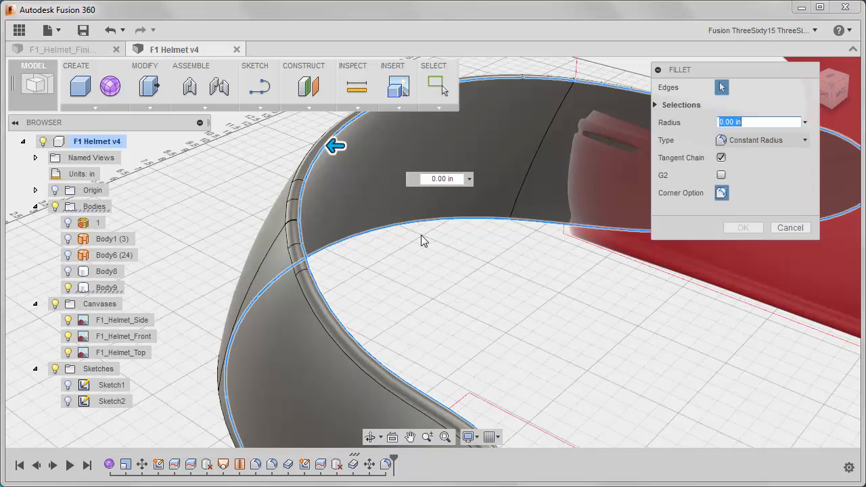
text(.12)
key(Return)
shift+middle_drag(421, 240, 391, 205)
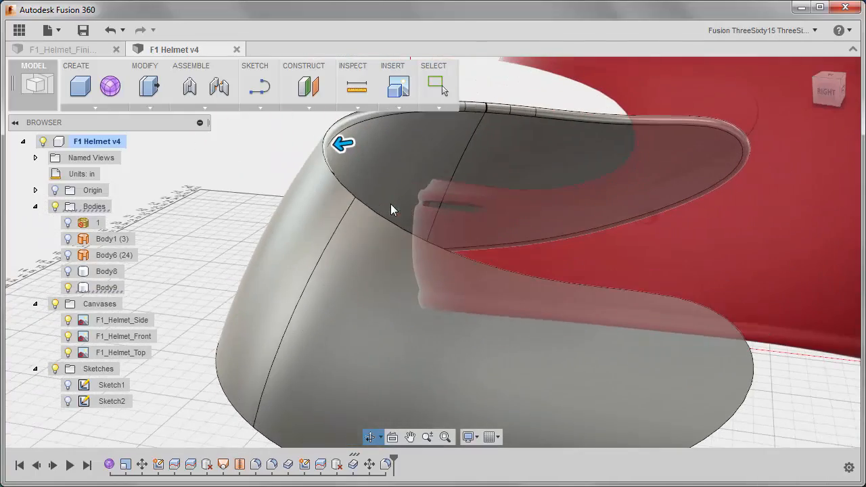
right_click(211, 233)
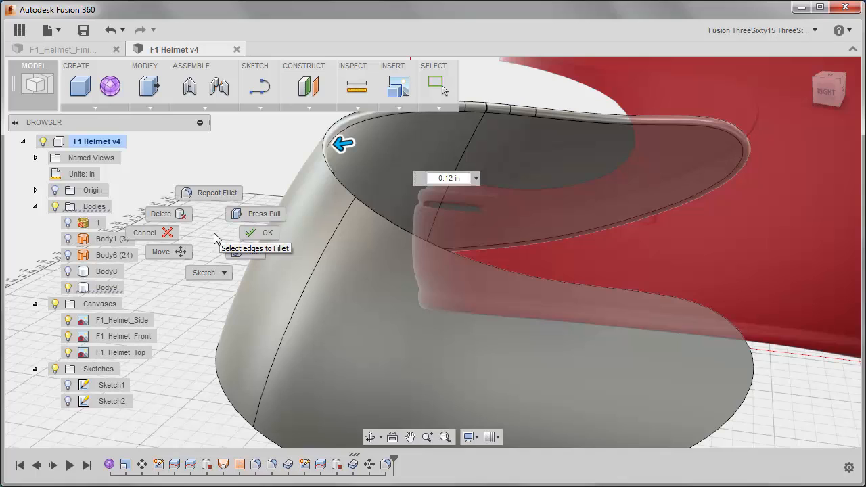
click(256, 232)
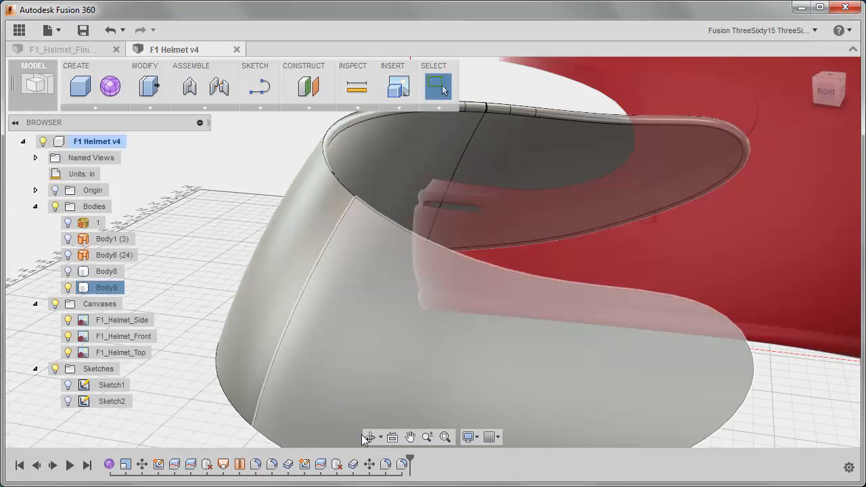
Edit the first visor fillet, on the outer edge, and reduce its radius
click(387, 466)
right_click(388, 466)
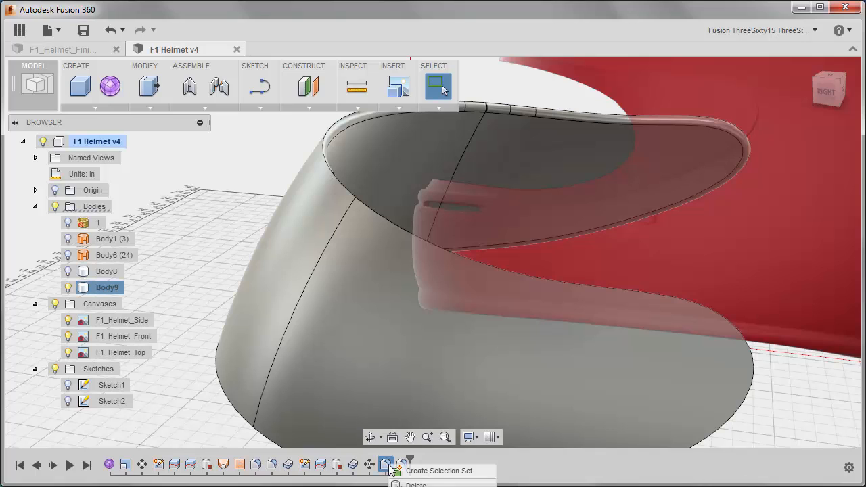
click(416, 486)
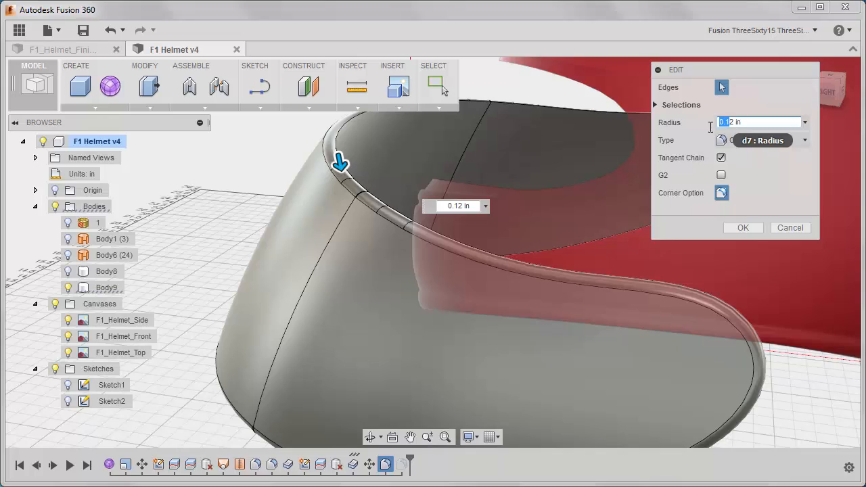
drag(710, 128, 733, 120)
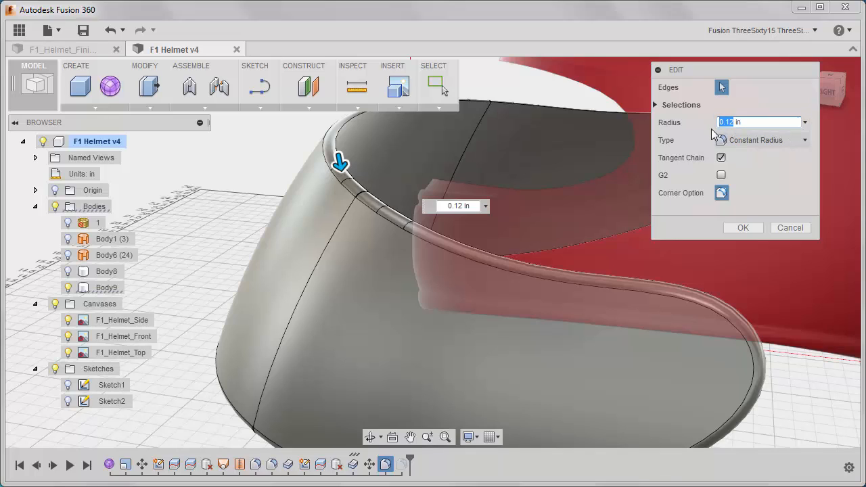
click(743, 227)
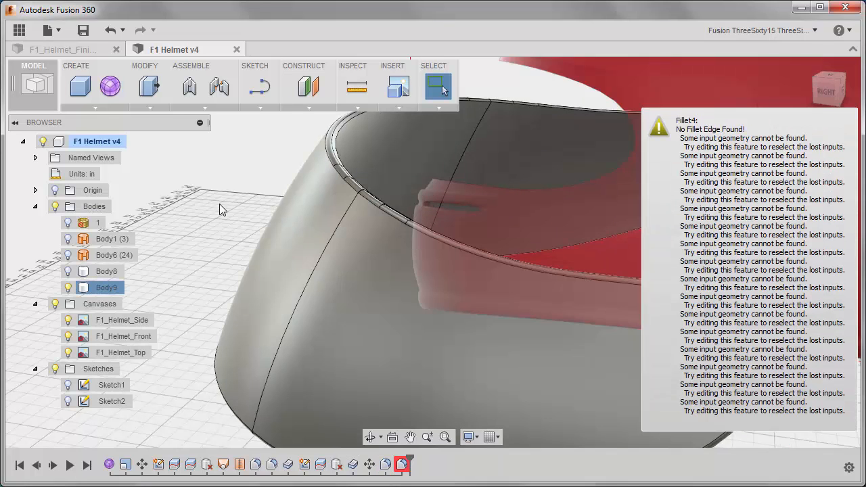
Reselect the visor's inner edge chain in the broken second fillet and try a 0.06 in radius
shift+middle_drag(252, 216, 212, 211)
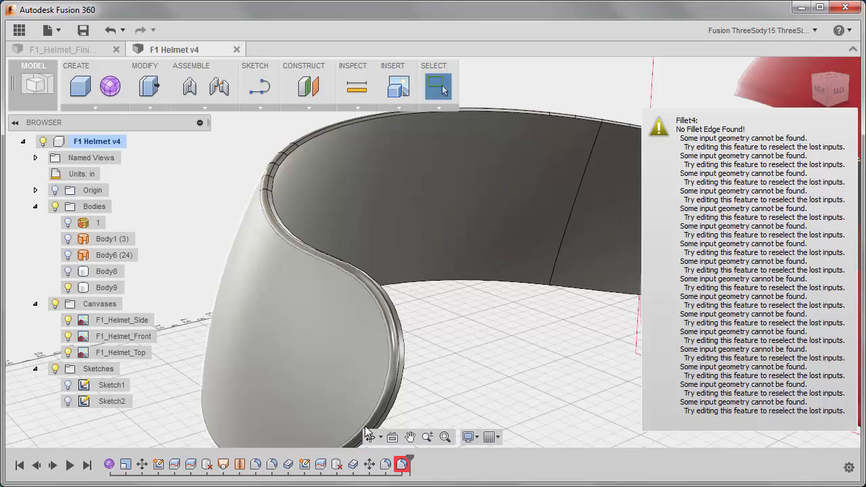
right_click(403, 467)
click(436, 486)
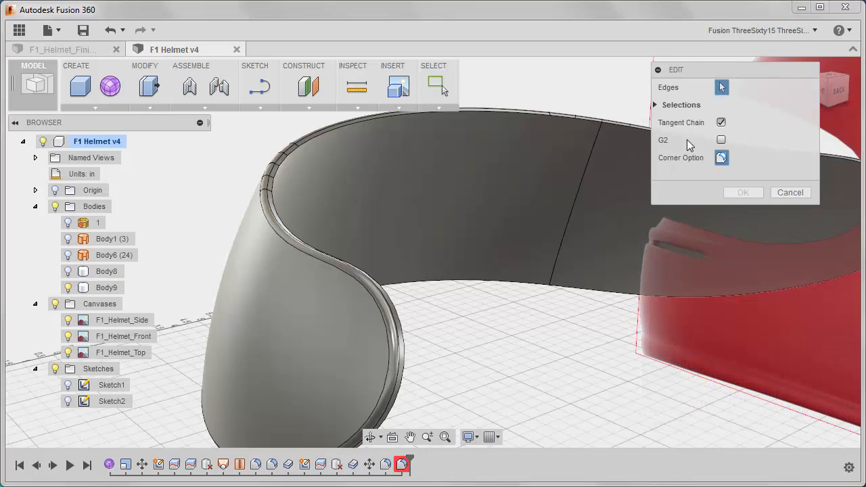
click(282, 167)
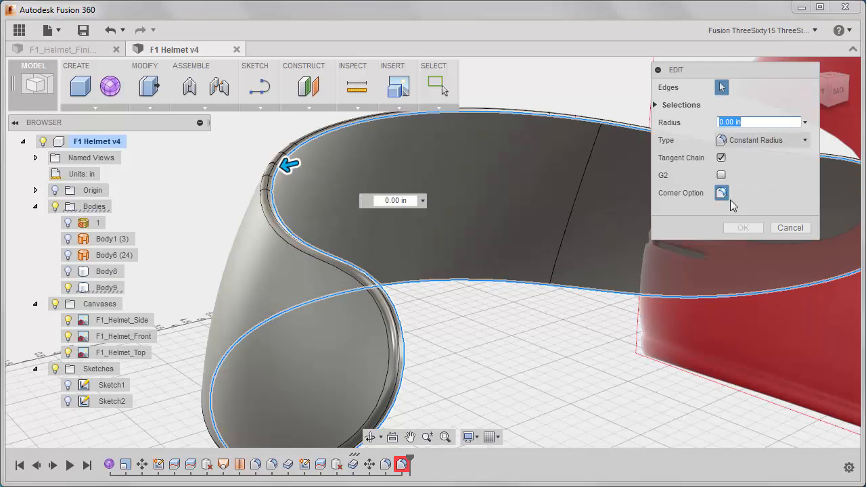
text(6)
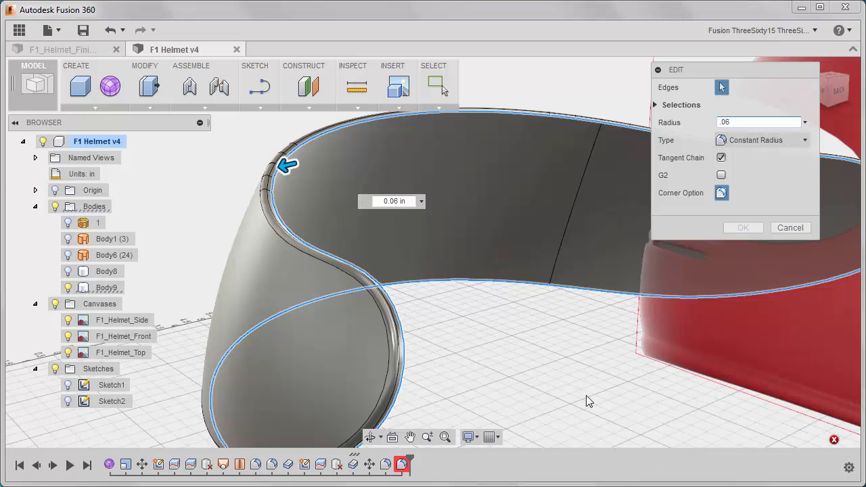
Set the radius of the visor's inner-edge fillet to 0.03 in
shift+middle_drag(477, 340, 515, 342)
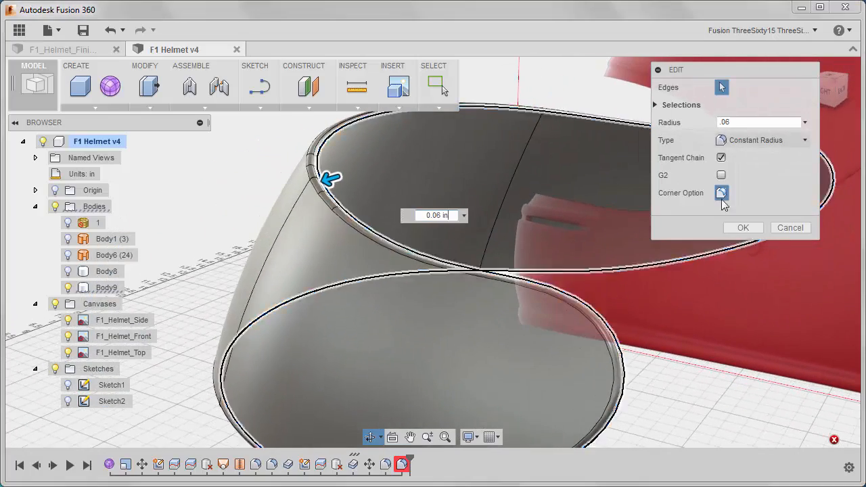
click(735, 122)
double_click(729, 122)
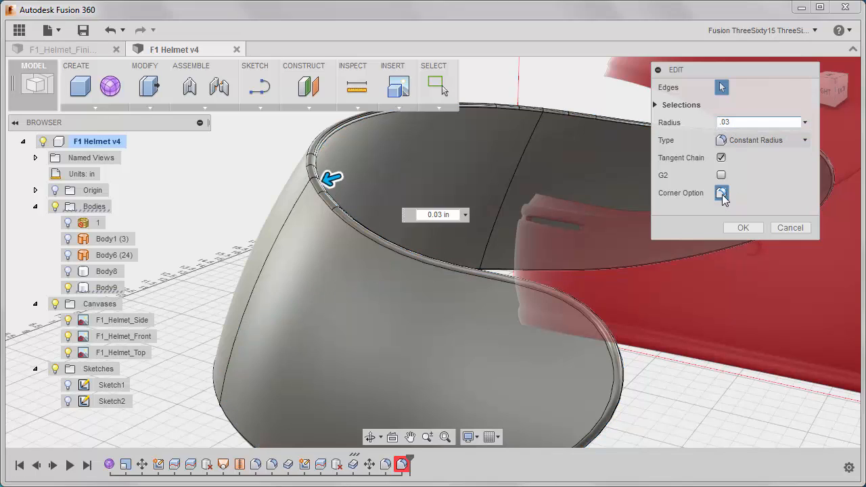
click(744, 228)
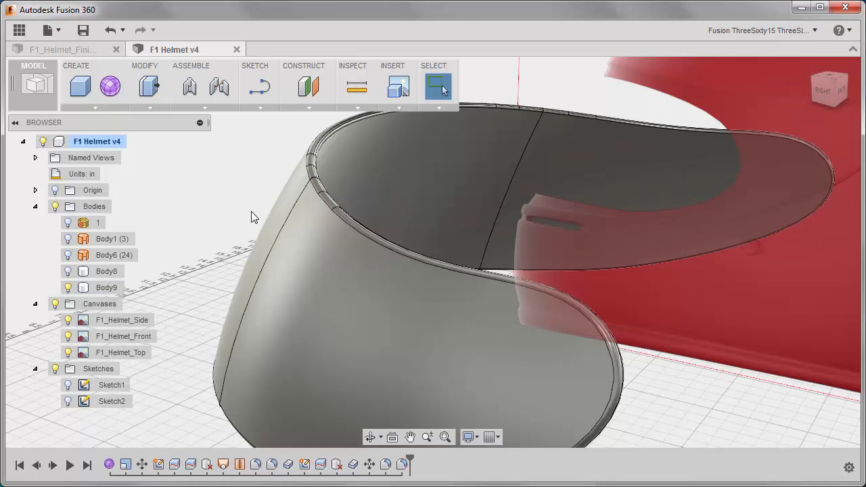
Show the Body8 helmet shell together with the visor and hide the reference canvases
shift+middle_drag(251, 211, 449, 237)
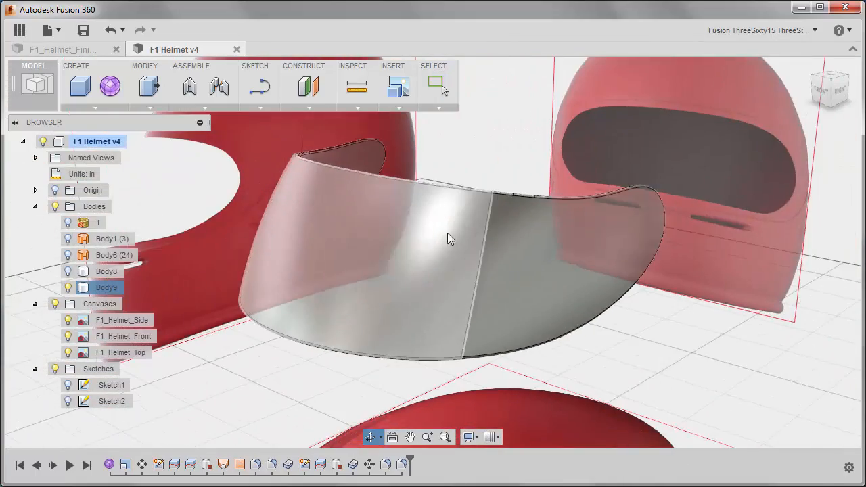
shift+middle_drag(648, 355, 578, 331)
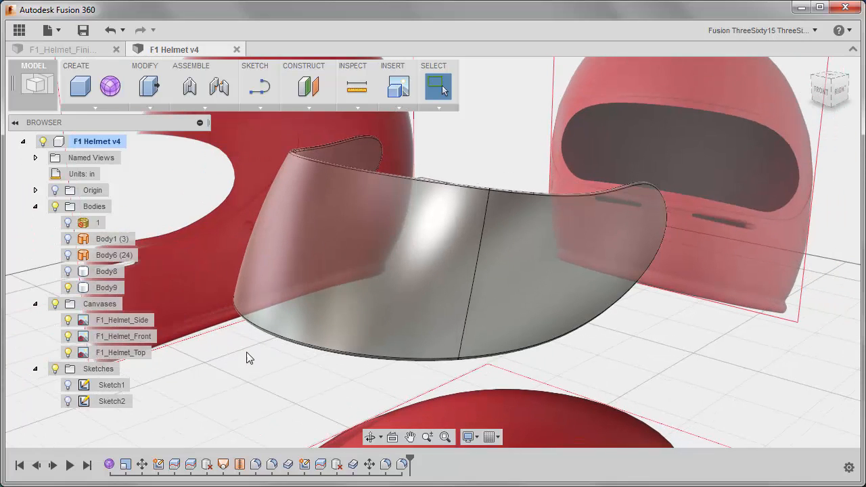
click(74, 289)
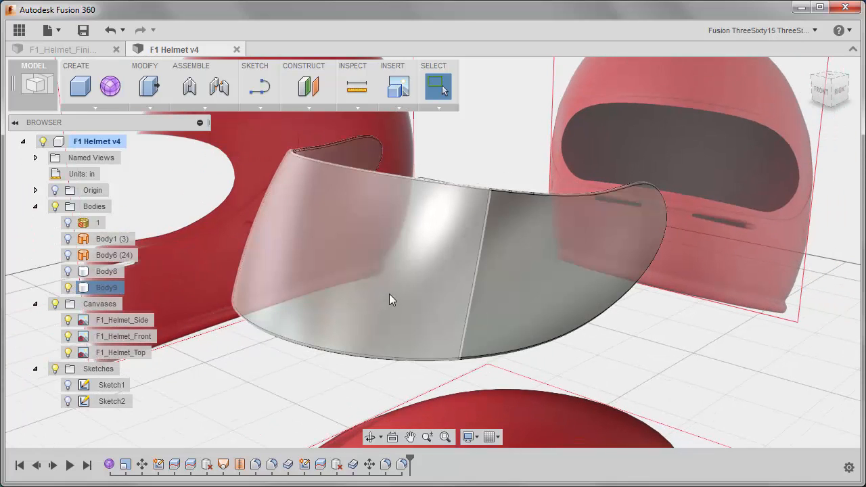
shift+middle_drag(390, 295, 361, 305)
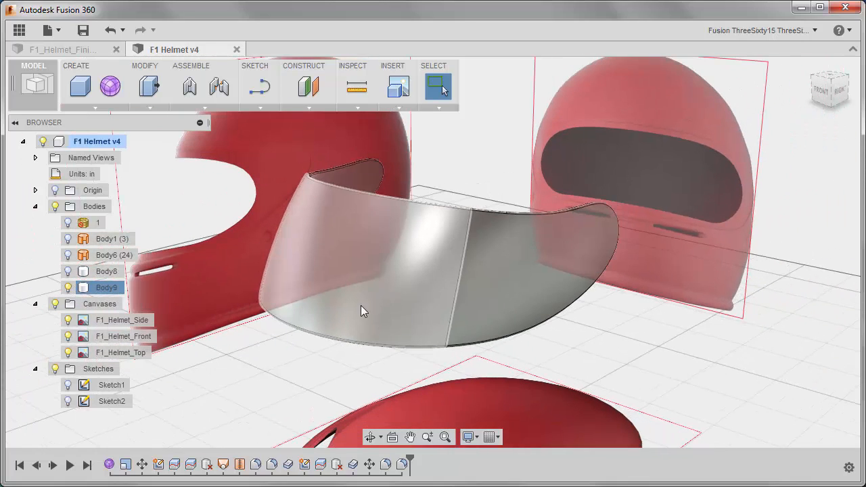
click(68, 272)
shift+middle_drag(294, 290, 311, 267)
scroll(305, 284, down, 1)
scroll(311, 267, down, 1)
scroll(312, 267, down, 1)
click(243, 272)
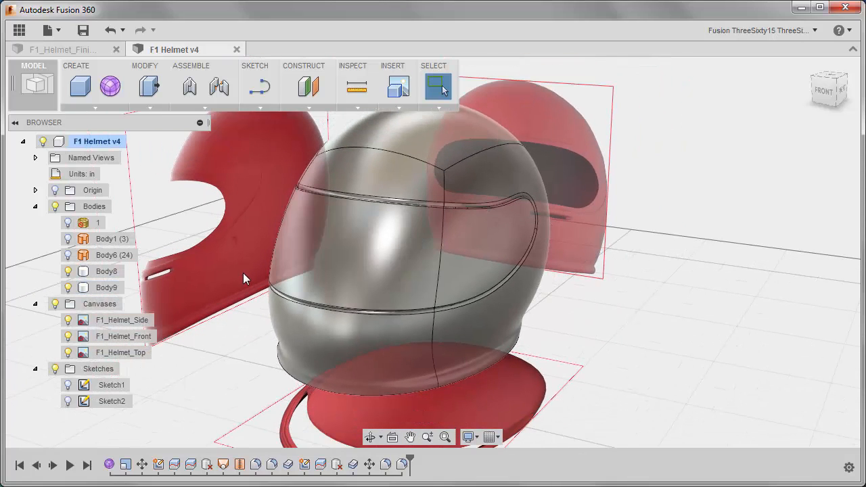
click(56, 303)
mouse_move(263, 297)
shift+middle_down()
mouse_move(218, 277)
mouse_move(254, 290)
shift+middle_up()
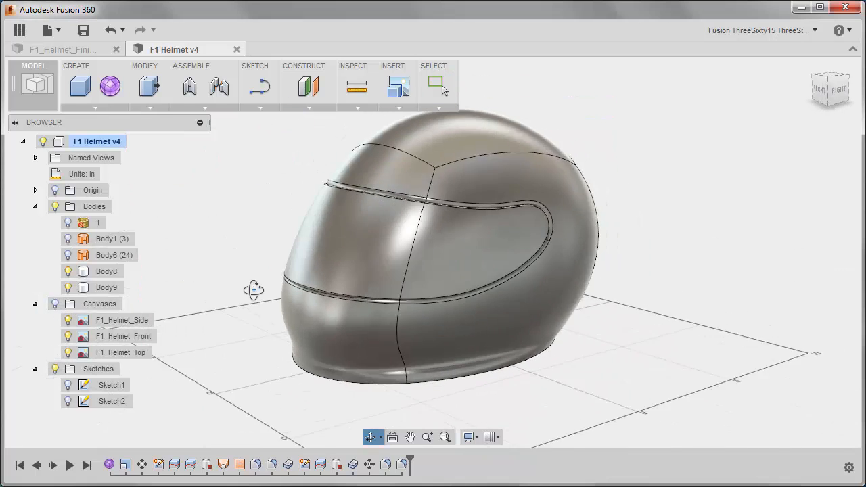
Apply the Paint - Enamel Glossy (Green) appearance to the Body8 helmet shell
right_click(113, 273)
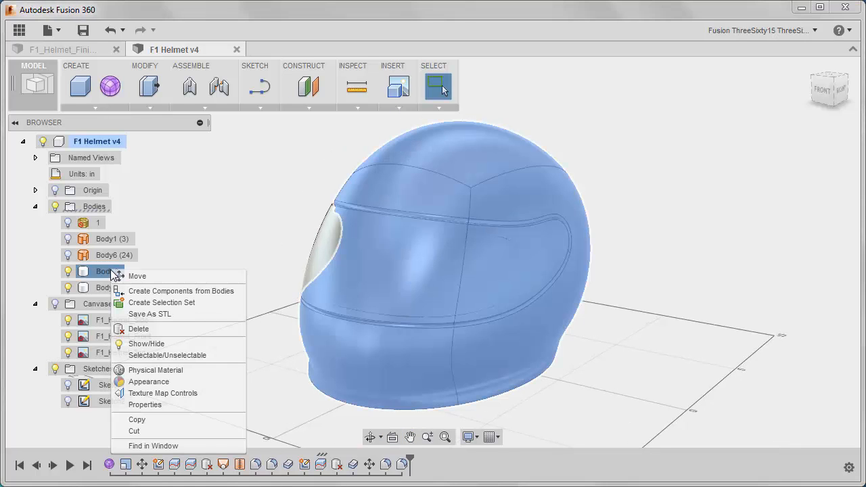
click(148, 383)
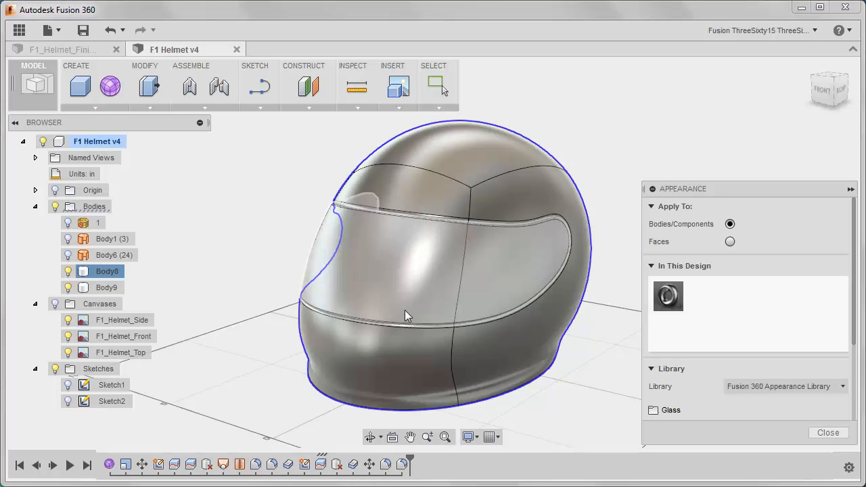
scroll(850, 266, down, 1)
scroll(850, 266, down, 2)
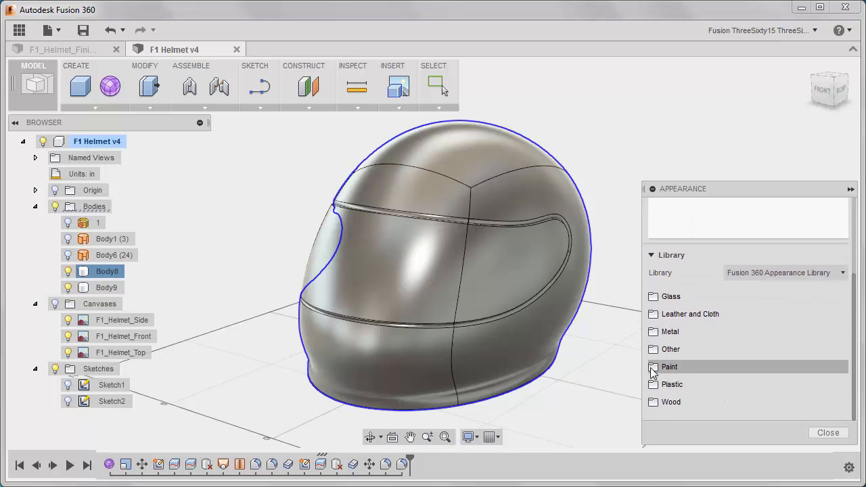
click(654, 366)
scroll(743, 345, down, 2)
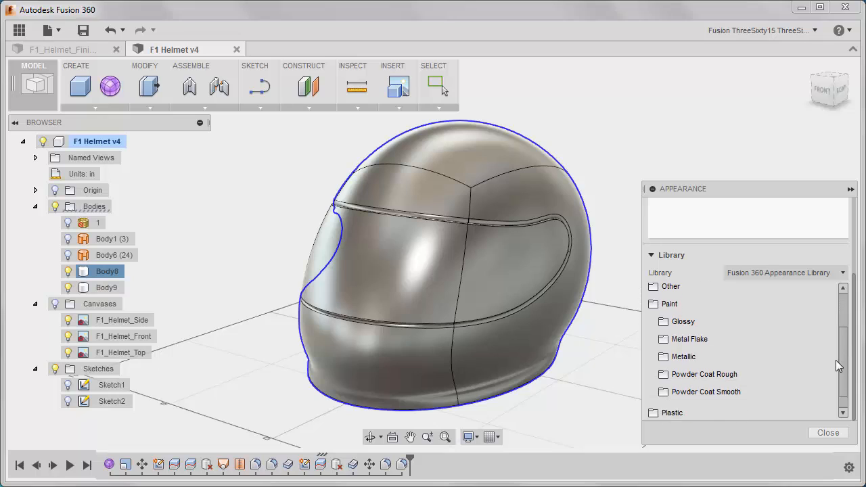
click(667, 320)
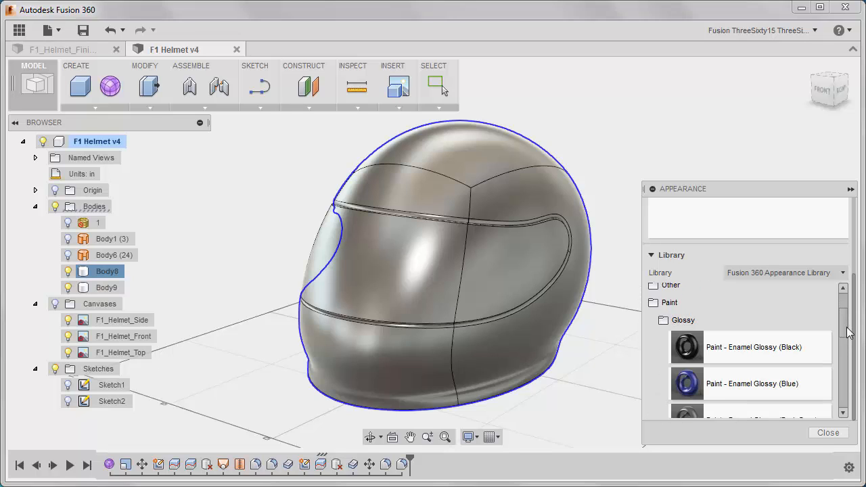
drag(844, 332, 842, 361)
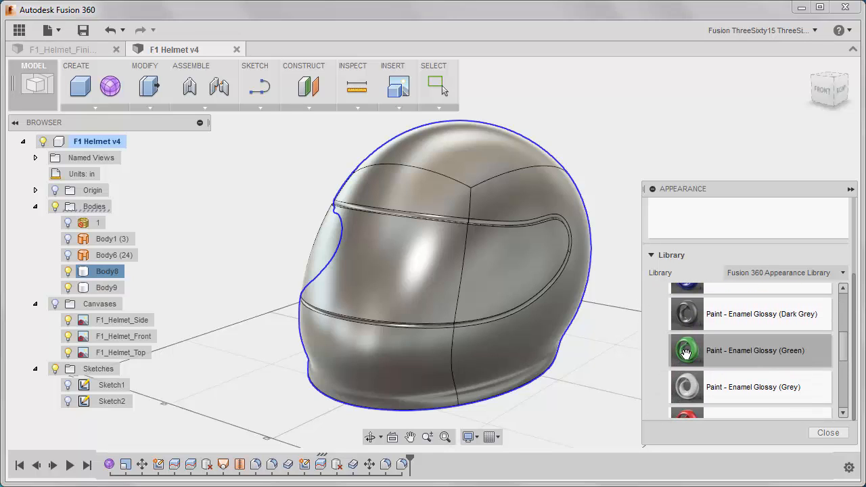
drag(578, 236, 532, 191)
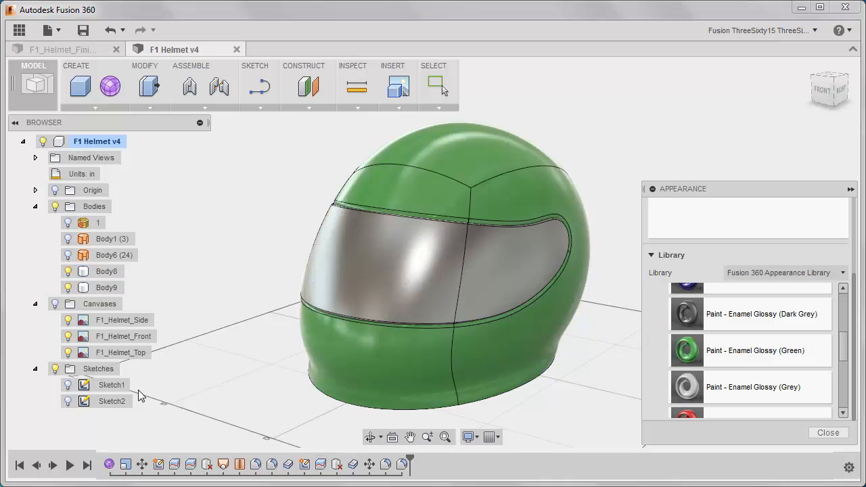
Edit the Paint - Enamel Glossy (Green) appearance to a brighter green with RGB 13, 205, 20
drag(847, 355, 845, 297)
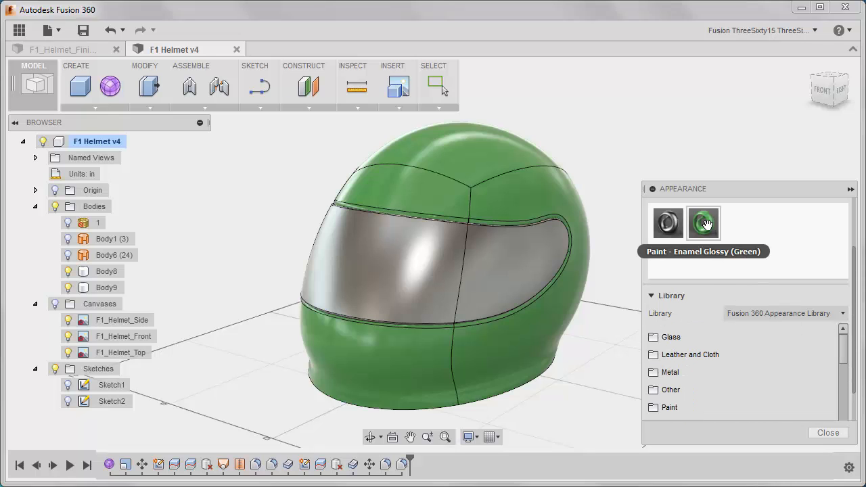
double_click(705, 223)
drag(564, 263, 516, 248)
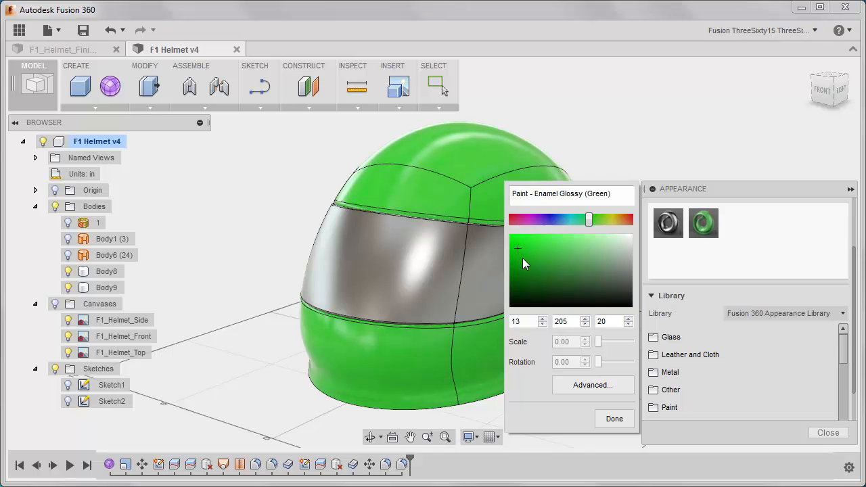
click(617, 419)
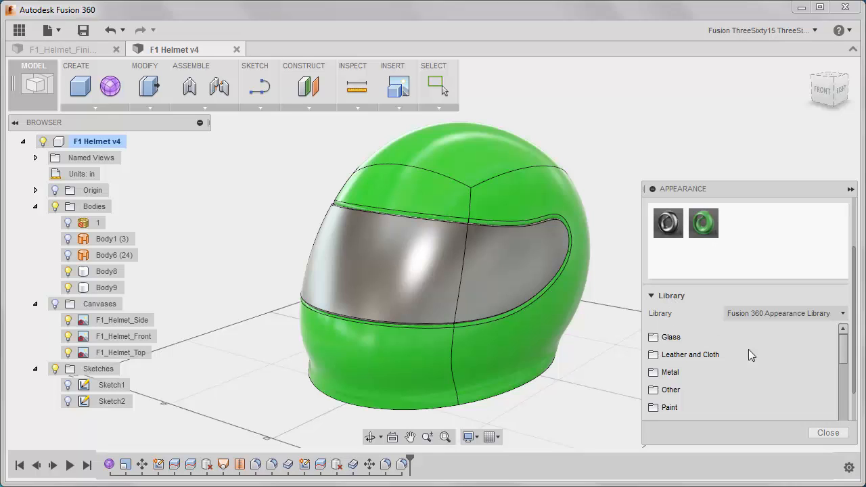
Apply the smooth Glass (Bronze) appearance from the library to the visor body and finish appearance editing
click(671, 339)
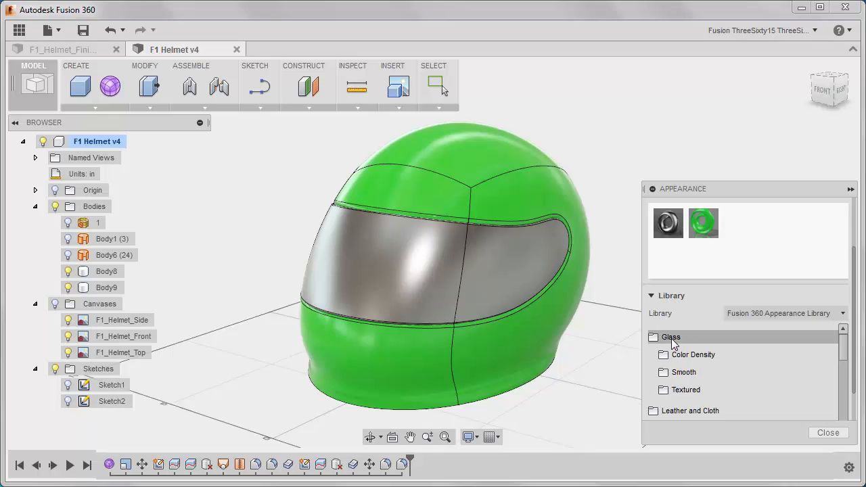
click(710, 357)
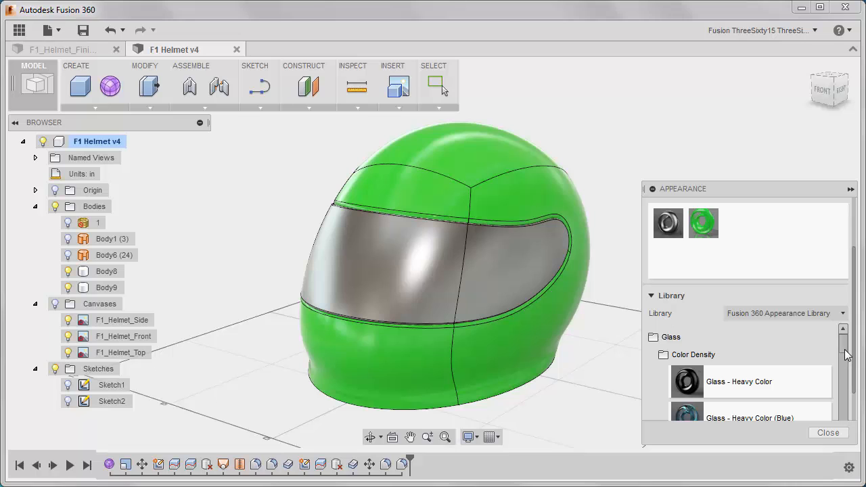
mouse_move(845, 355)
mouse_down()
mouse_move(841, 378)
mouse_move(841, 342)
mouse_up()
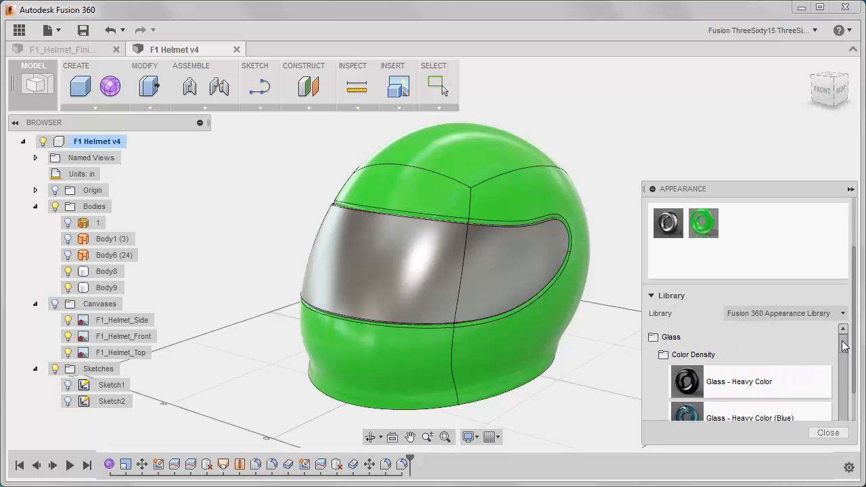
click(716, 357)
click(701, 371)
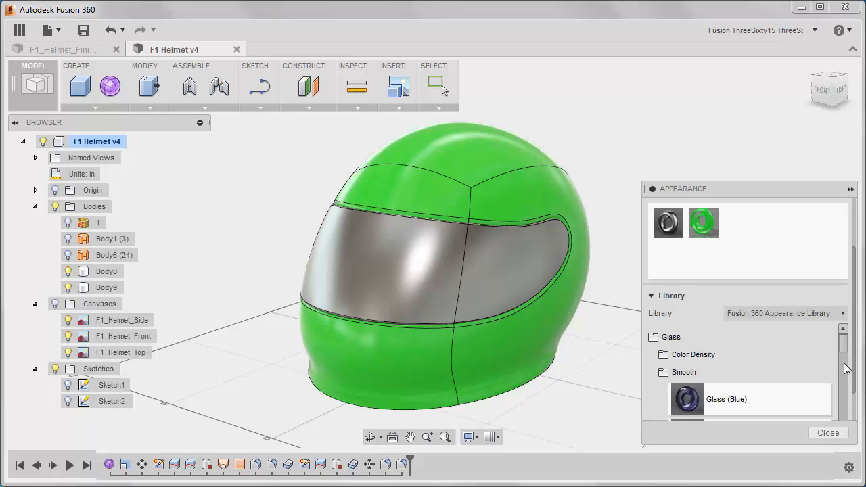
mouse_move(843, 356)
mouse_down()
mouse_move(842, 387)
mouse_move(843, 350)
mouse_up()
drag(717, 401, 443, 281)
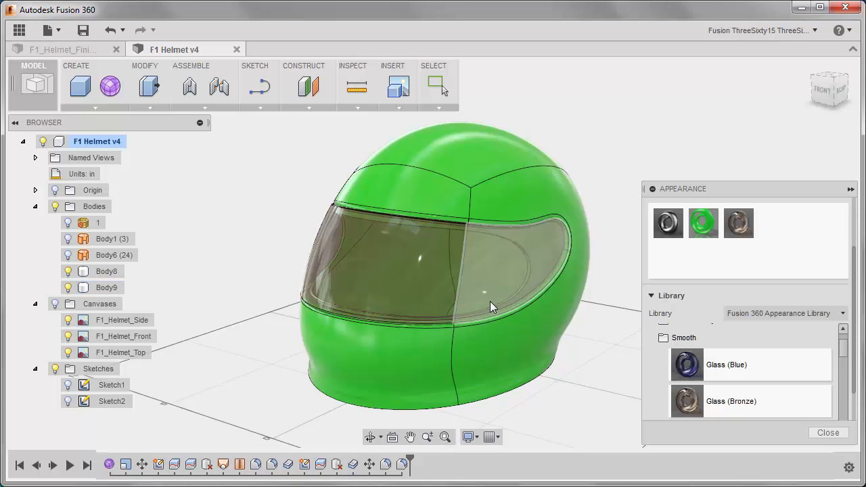
shift+middle_drag(489, 304, 524, 328)
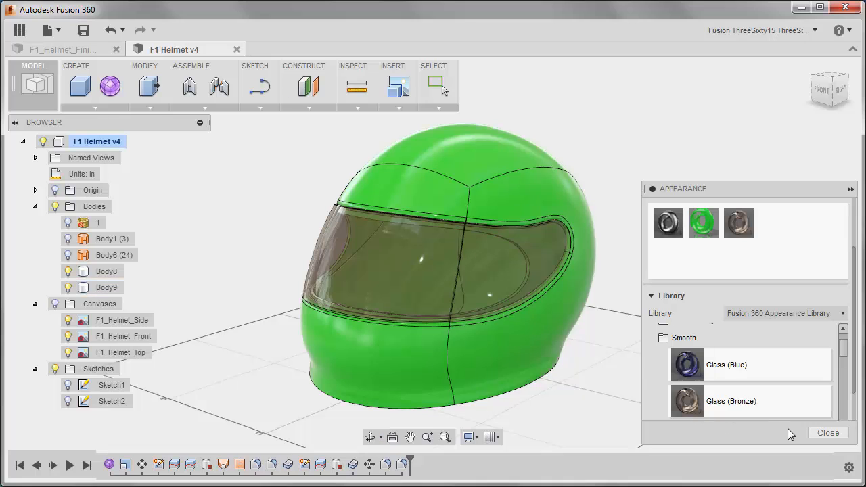
click(827, 432)
Examine the painted helmet and its tinted glass visor from the side and the front
mouse_move(627, 297)
shift+middle_down()
mouse_move(566, 284)
mouse_move(612, 299)
shift+middle_up()
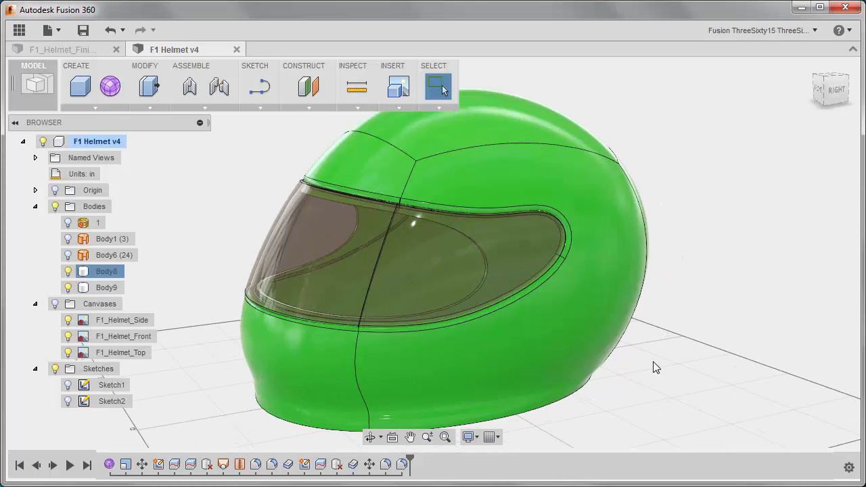
middle_drag(652, 361, 663, 330)
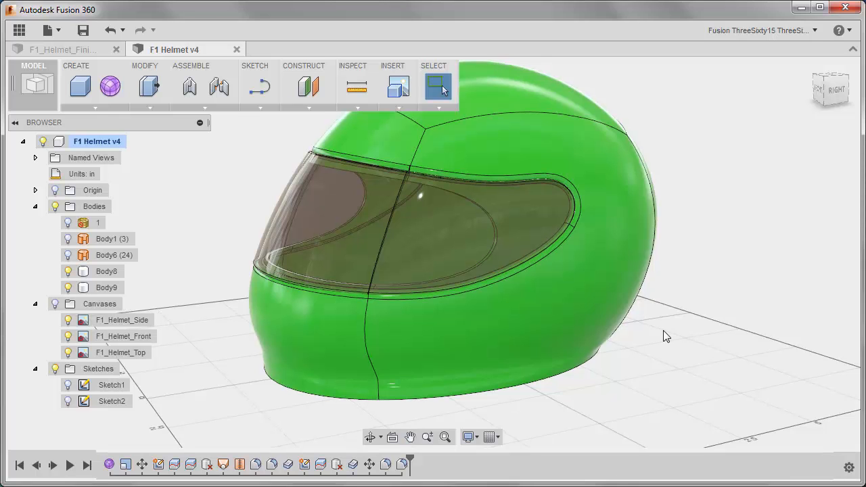
click(265, 331)
shift+middle_drag(265, 330, 332, 324)
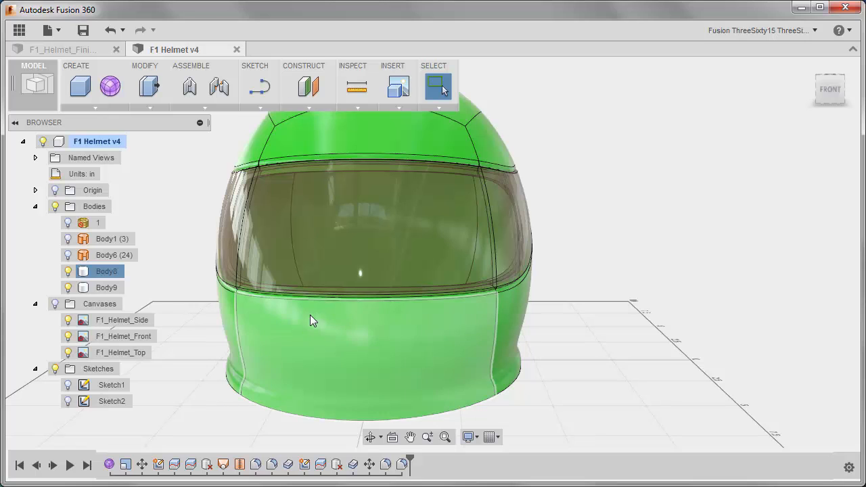
shift+middle_drag(228, 329, 222, 327)
click(443, 90)
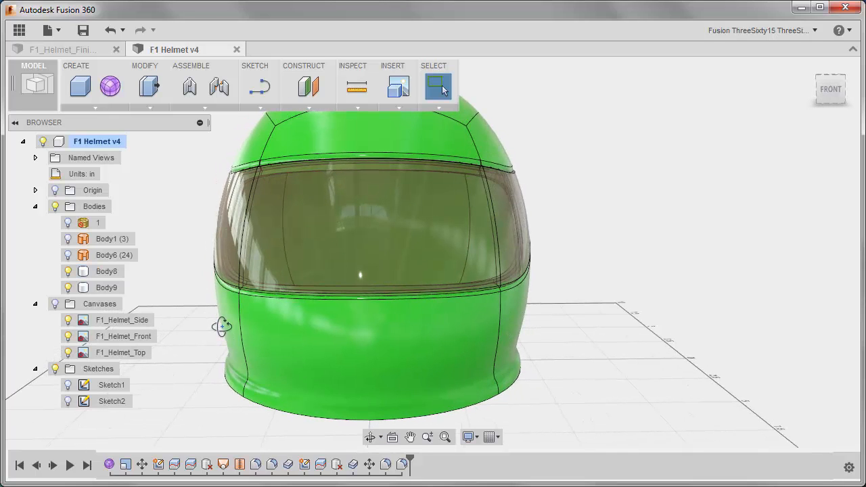
shift+middle_drag(220, 327, 158, 328)
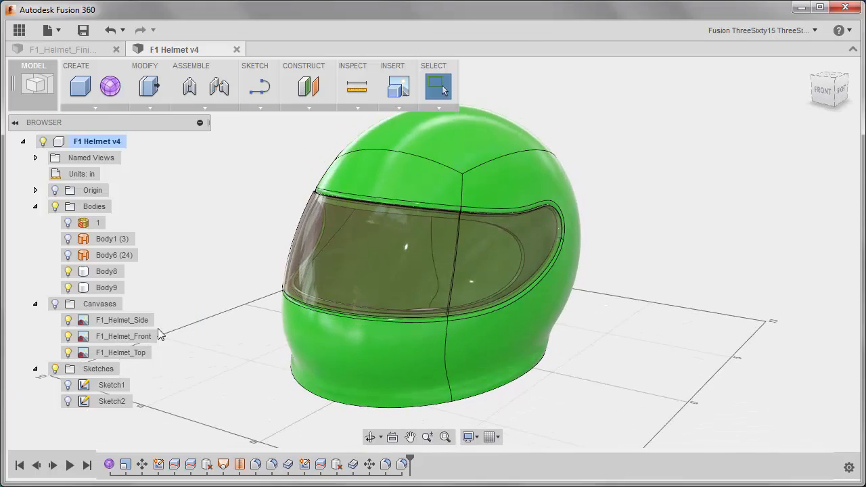
Show the reference canvases, view the helmet from the front and start a new sculpted form
click(55, 303)
shift+middle_drag(196, 270, 279, 263)
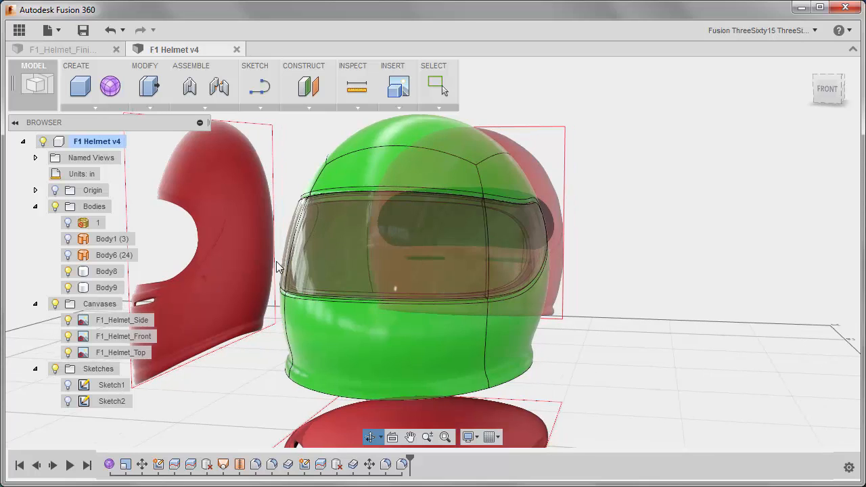
click(825, 91)
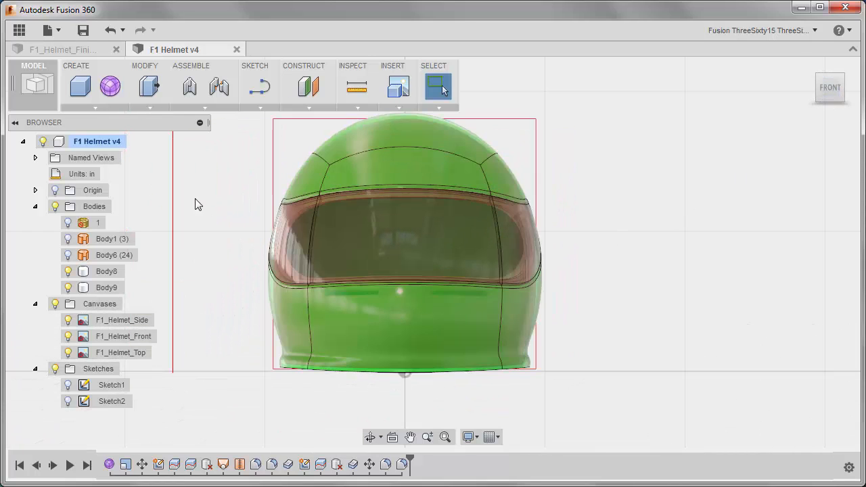
click(112, 90)
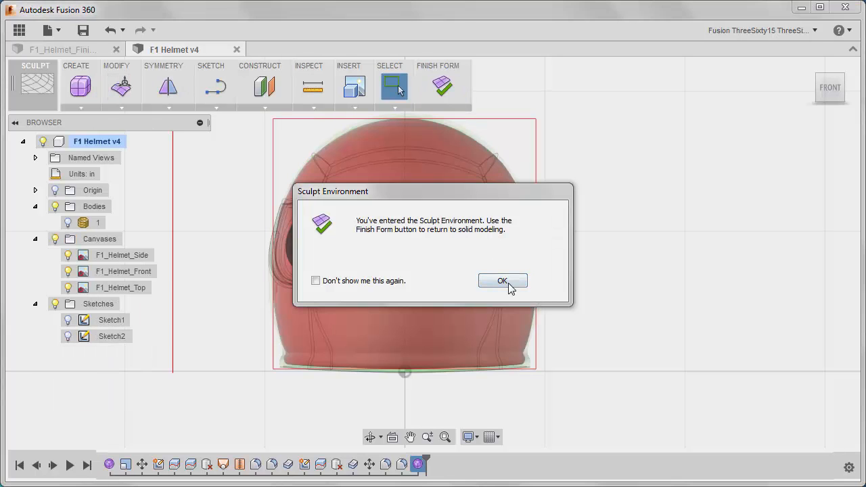
click(503, 281)
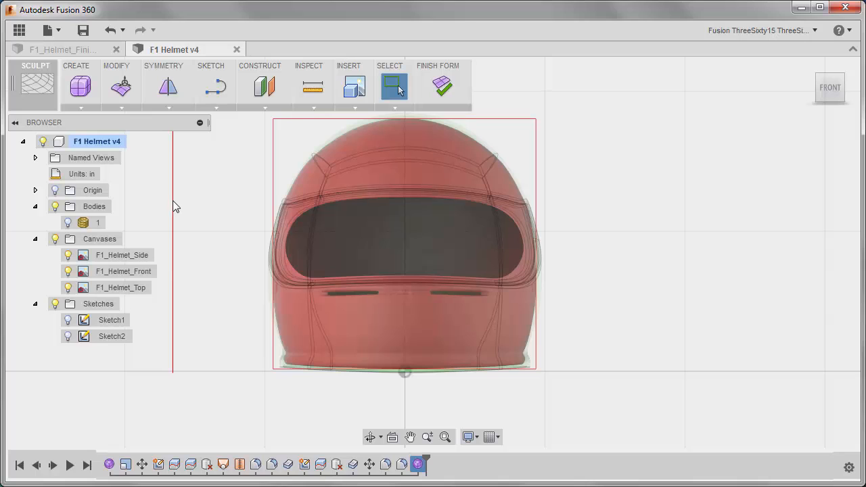
Create a form cylinder 3 in in diameter and about 1.73 in high on the front plane, centred between the chin vents
click(82, 108)
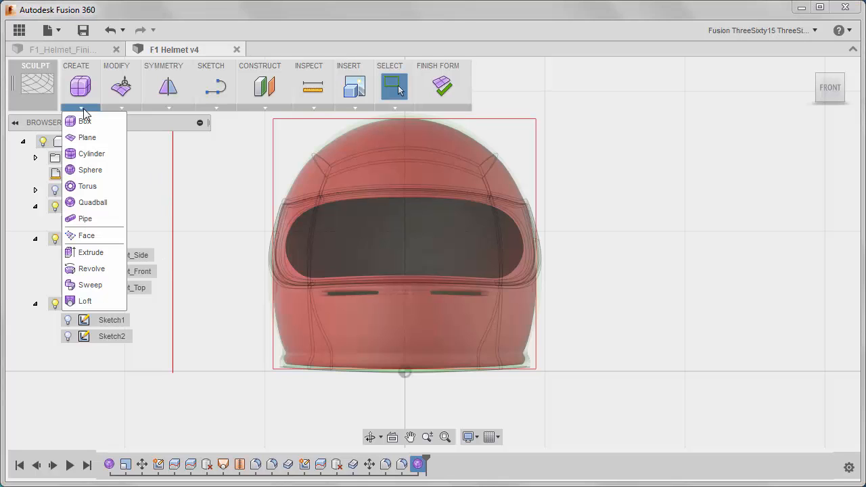
click(88, 154)
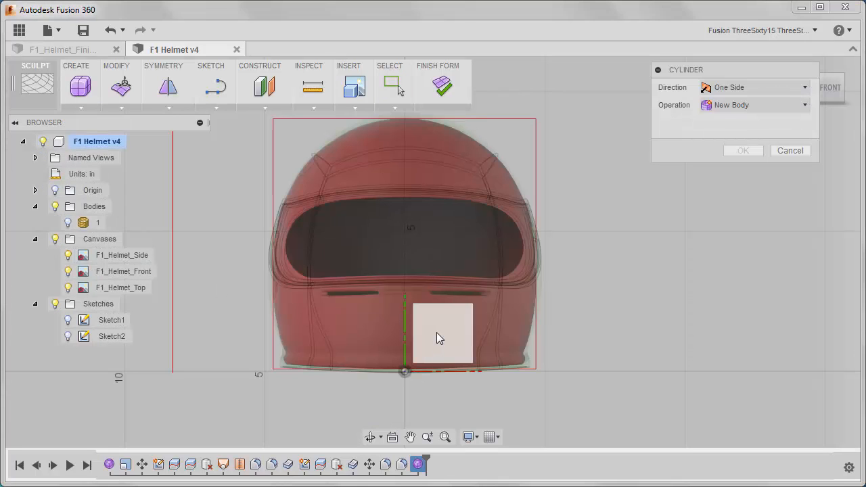
click(436, 332)
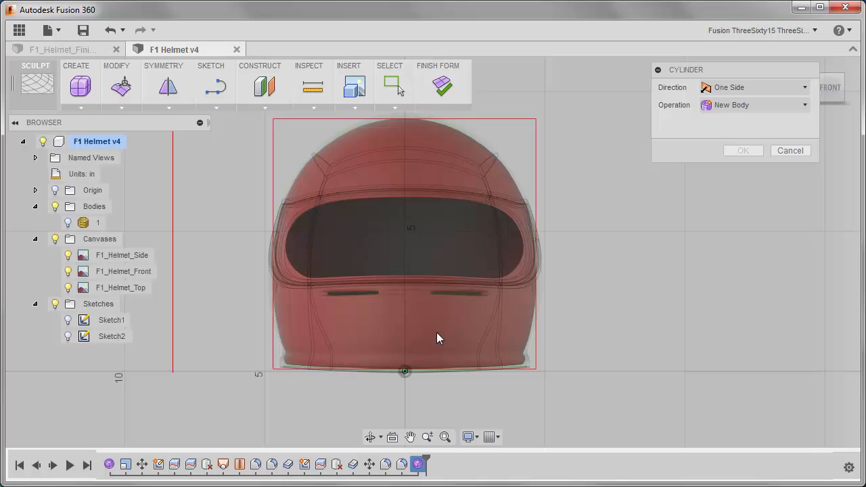
click(404, 294)
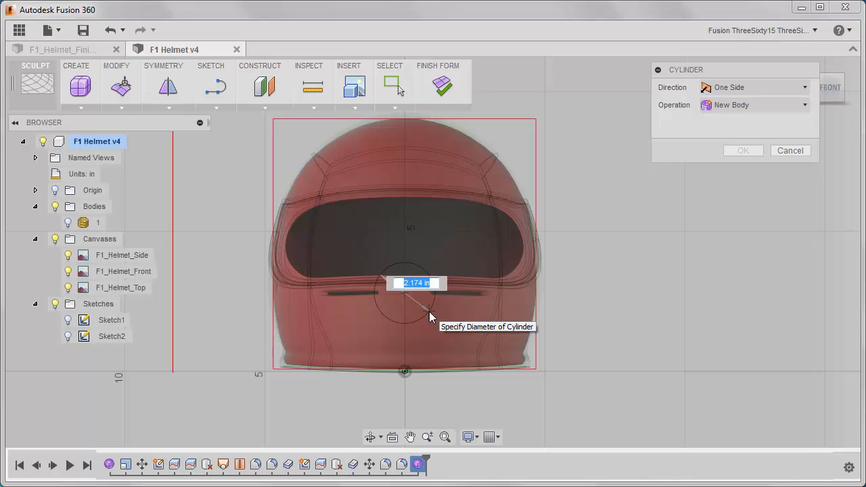
text(2)
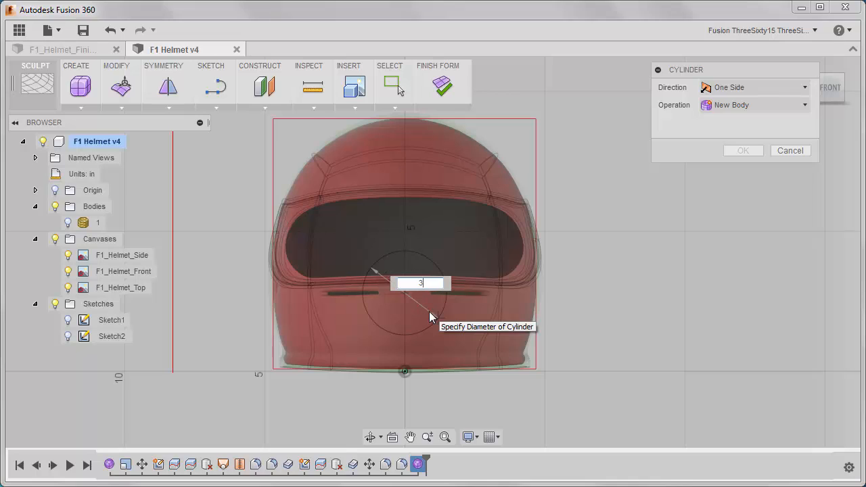
key(BackSpace)
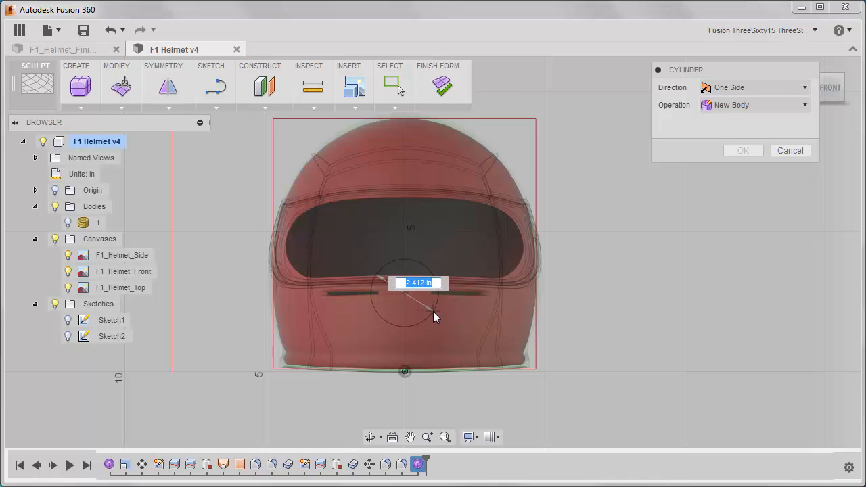
text(3)
key(Return)
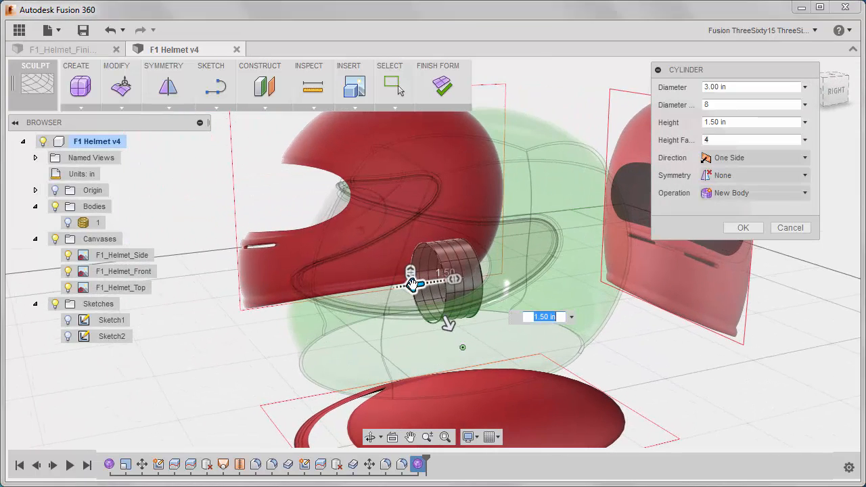
click(403, 282)
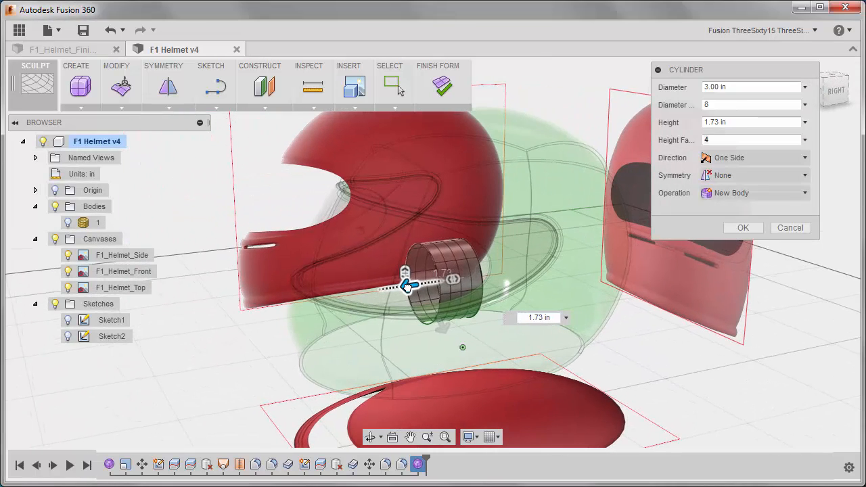
click(743, 227)
Move the whole cylinder body about 7.478 in forward, out past the front of the helmet, with Edit Form
right_click(725, 264)
click(755, 242)
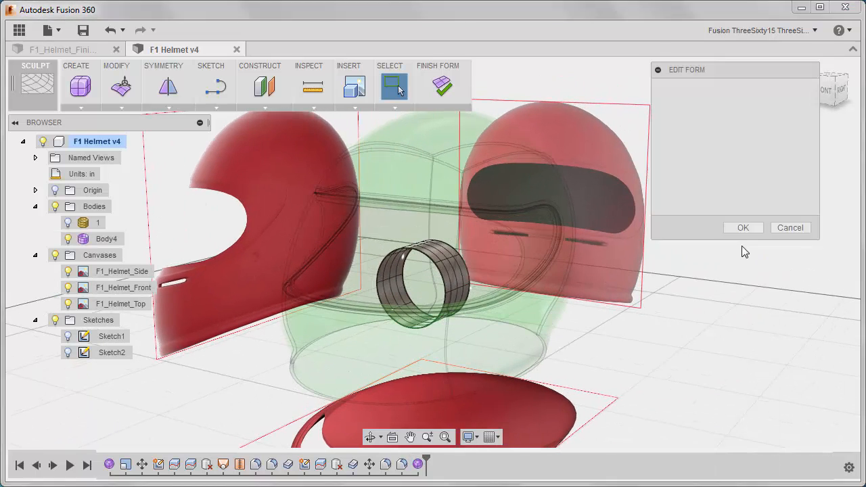
click(732, 159)
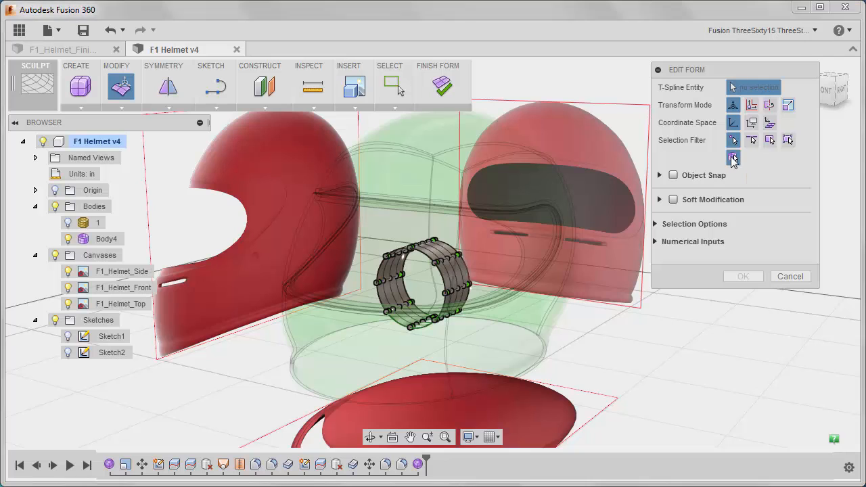
click(452, 271)
shift+middle_drag(463, 314, 383, 308)
drag(411, 289, 175, 291)
shift+middle_drag(472, 316, 554, 305)
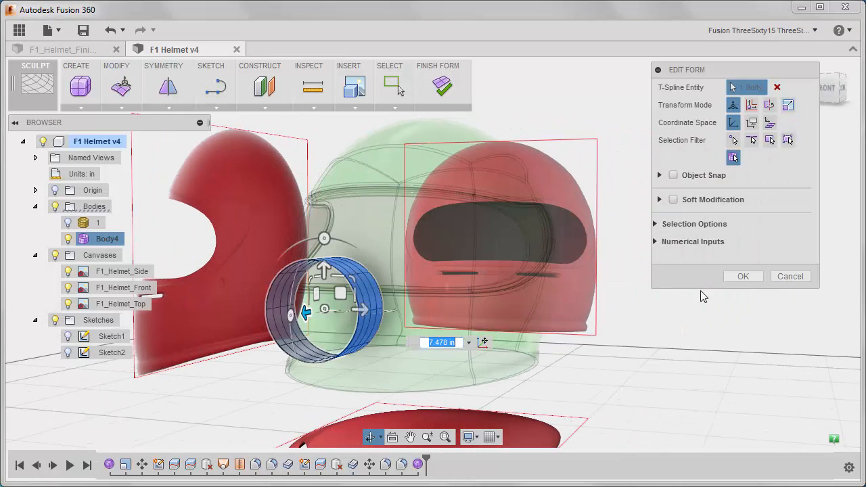
click(742, 276)
click(826, 89)
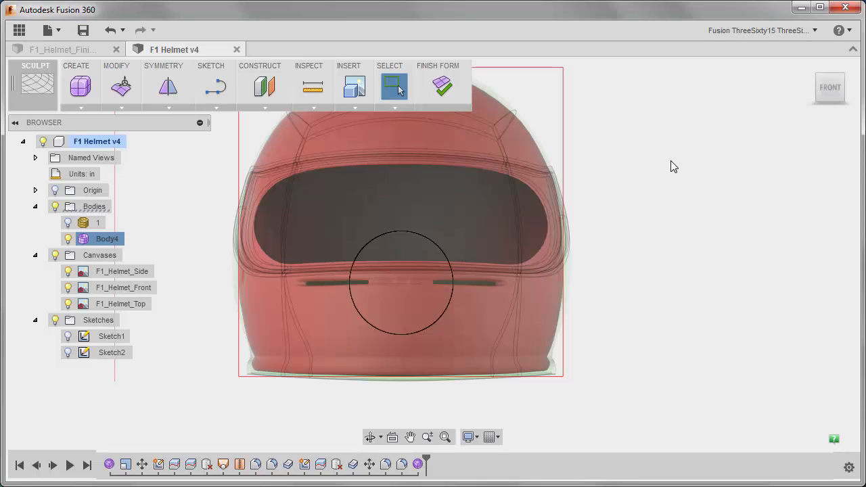
right_click(670, 165)
click(720, 141)
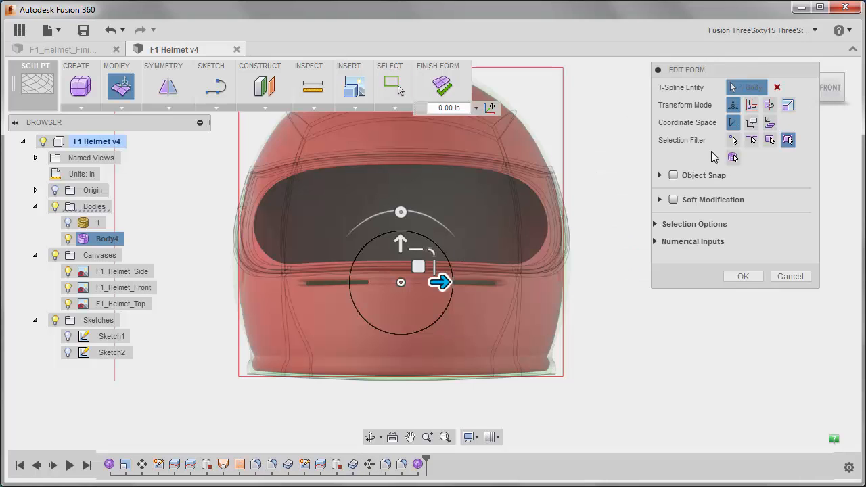
click(733, 140)
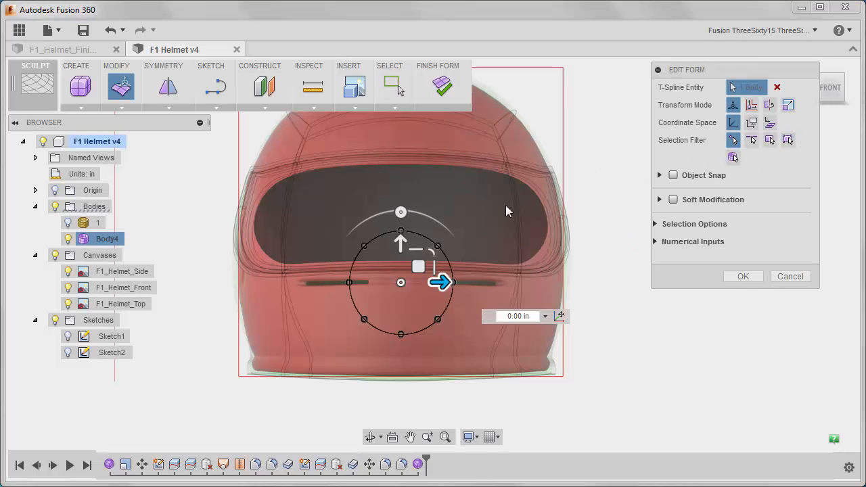
drag(342, 214, 464, 253)
shift+drag(338, 306, 472, 347)
drag(420, 253, 417, 266)
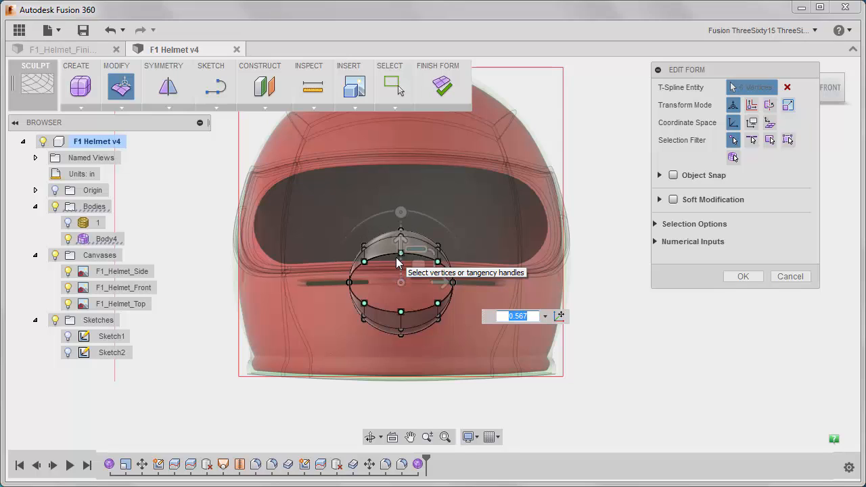
key(Escape)
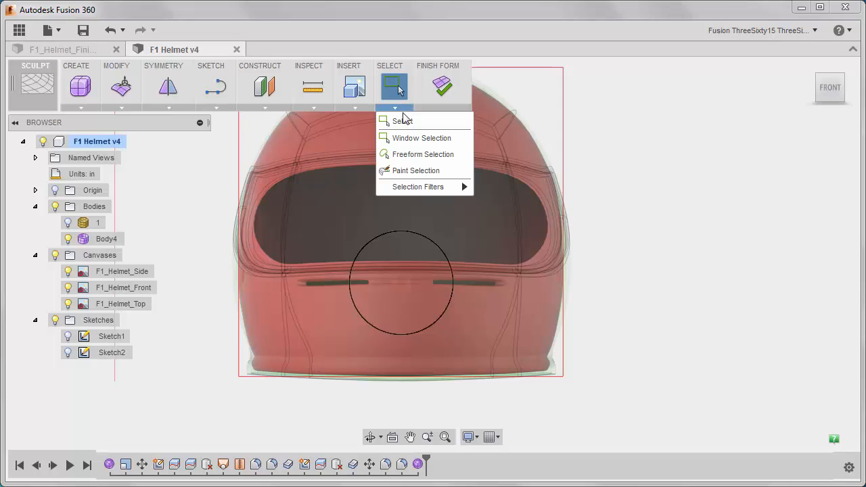
With Edit Form, scale the cylinder's upper and lower vertices vertically by 0.296 to flatten it into an ellipse over the chin vents
mouse_move(426, 191)
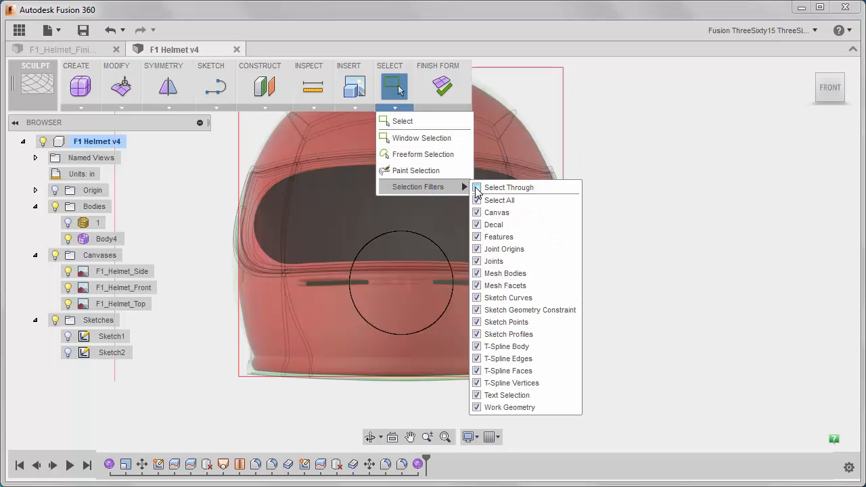
click(662, 237)
right_click(634, 242)
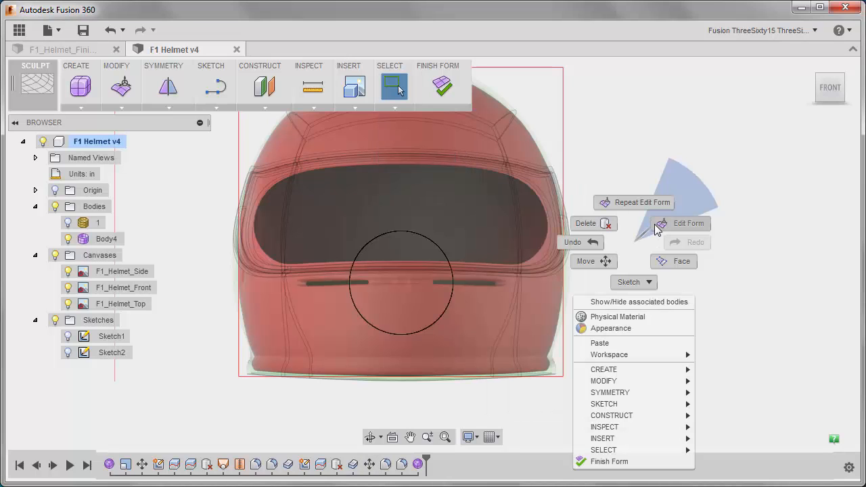
click(661, 228)
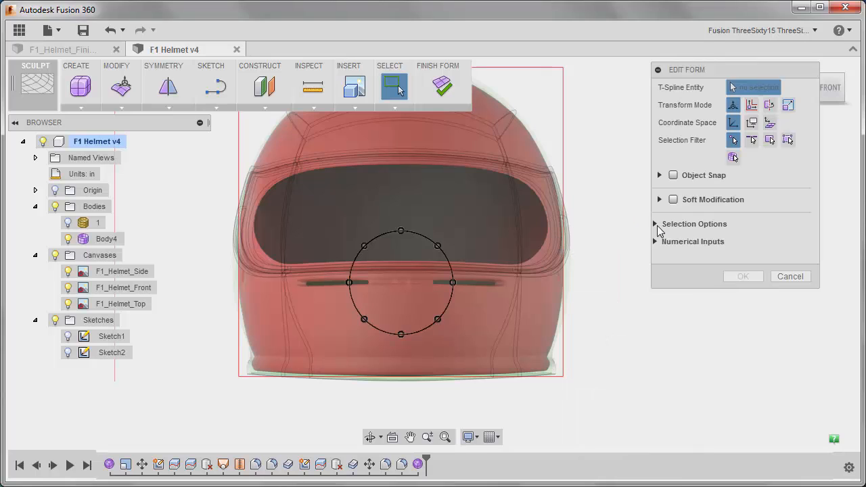
drag(455, 257, 458, 276)
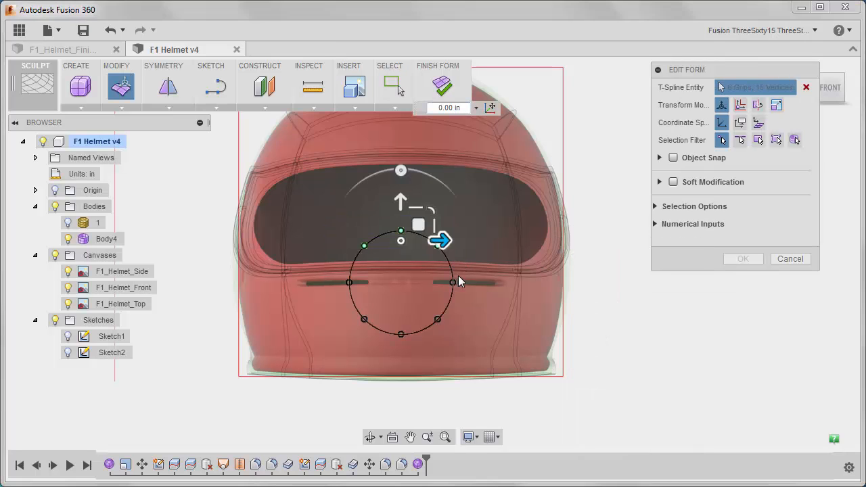
shift+drag(340, 303, 469, 349)
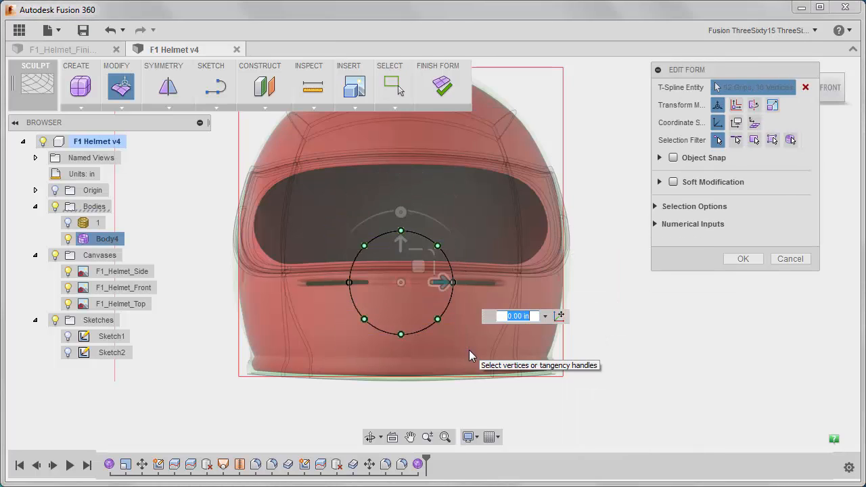
drag(415, 249, 413, 270)
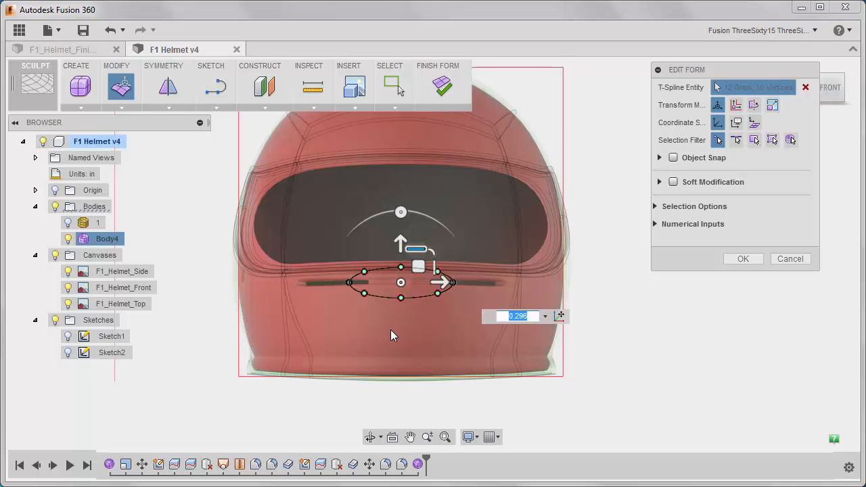
scroll(392, 334, up, 3)
click(779, 392)
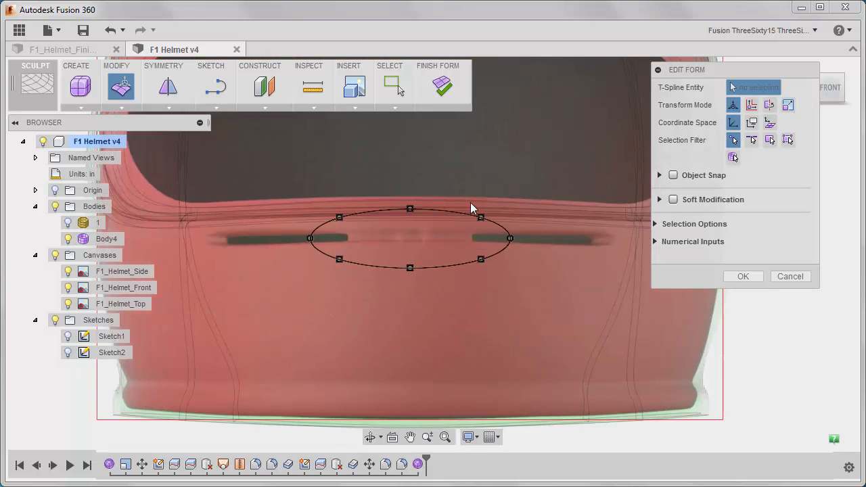
Scale the four diagonal vertices of the flattened profile horizontally by 1.483 to make its ends fuller
drag(470, 201, 494, 280)
shift+drag(326, 196, 348, 275)
drag(446, 221, 462, 223)
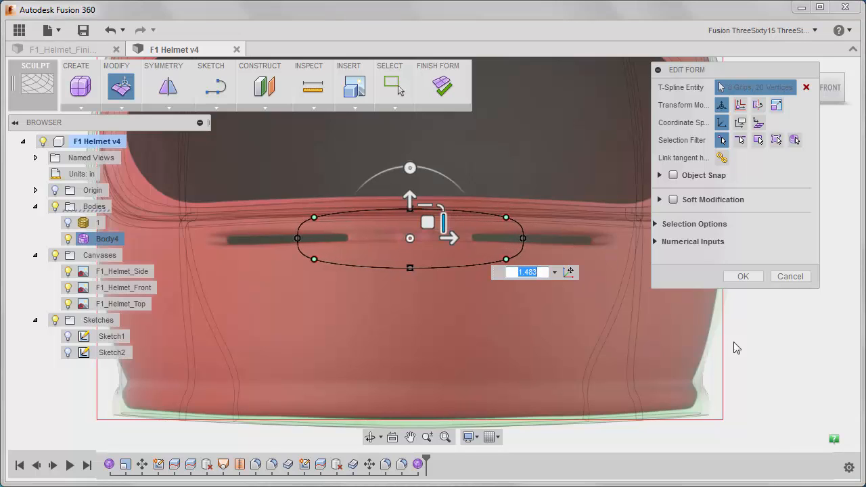
click(455, 258)
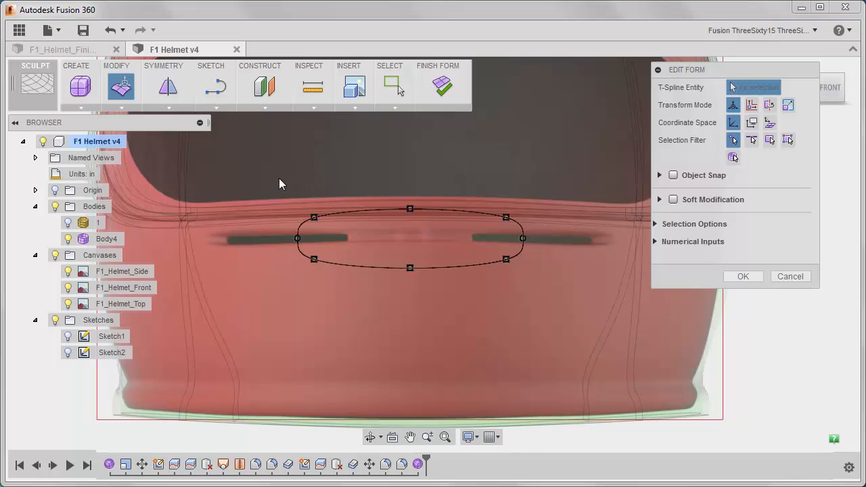
Scale all the form's vertices horizontally by 0.885 and flatten them further, ending with a vertical scale of 0.784
drag(280, 178, 571, 296)
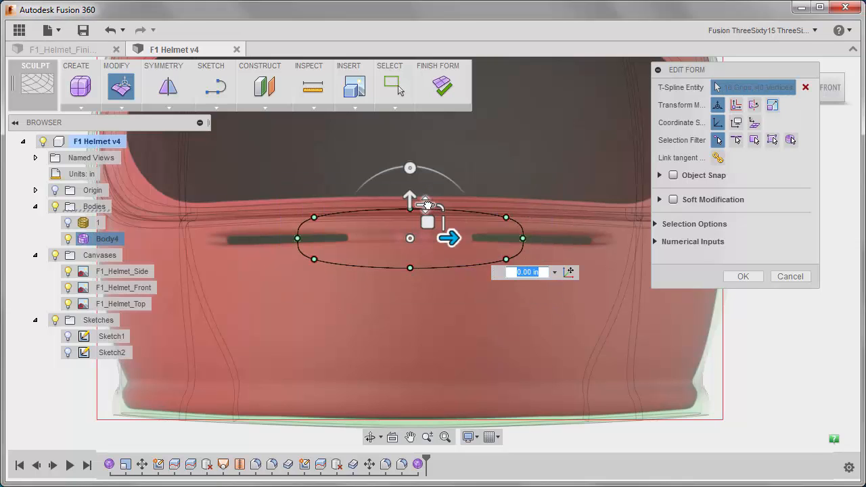
drag(427, 204, 423, 226)
text(0.885)
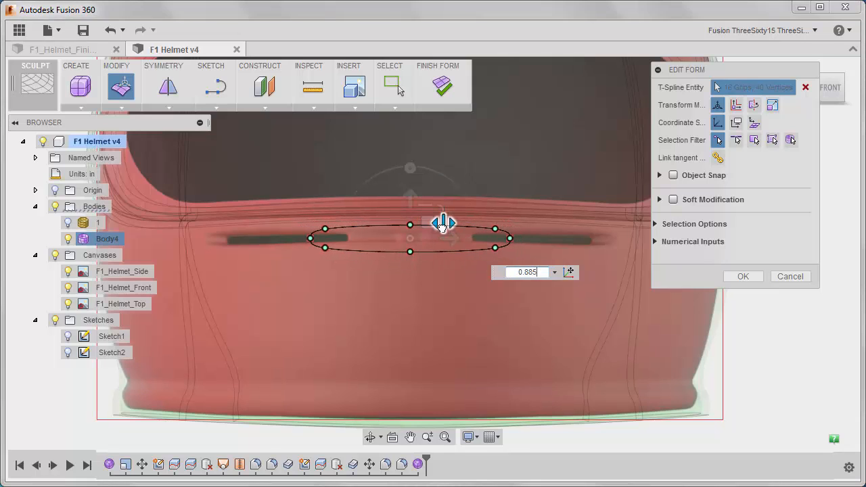
drag(439, 227, 421, 215)
mouse_move(392, 300)
shift+middle_down()
mouse_move(363, 311)
mouse_move(399, 308)
mouse_move(410, 284)
mouse_move(365, 308)
mouse_move(402, 290)
shift+middle_up()
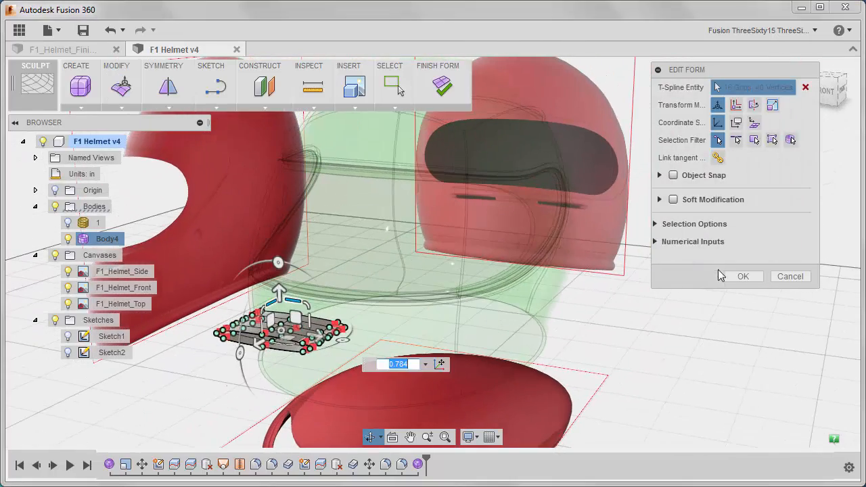
click(742, 277)
Finish the form to convert the flattened tube into a surface body in front of the chin
scroll(631, 348, up, 2)
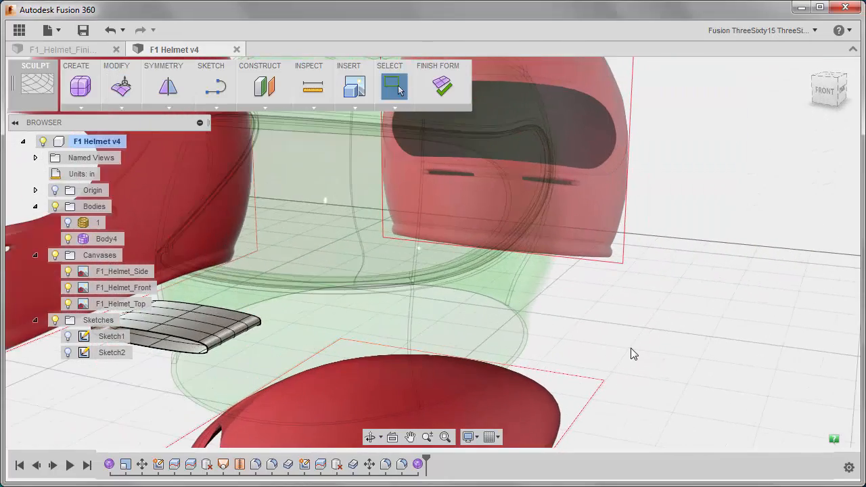
middle_drag(631, 348, 700, 303)
key(Escape)
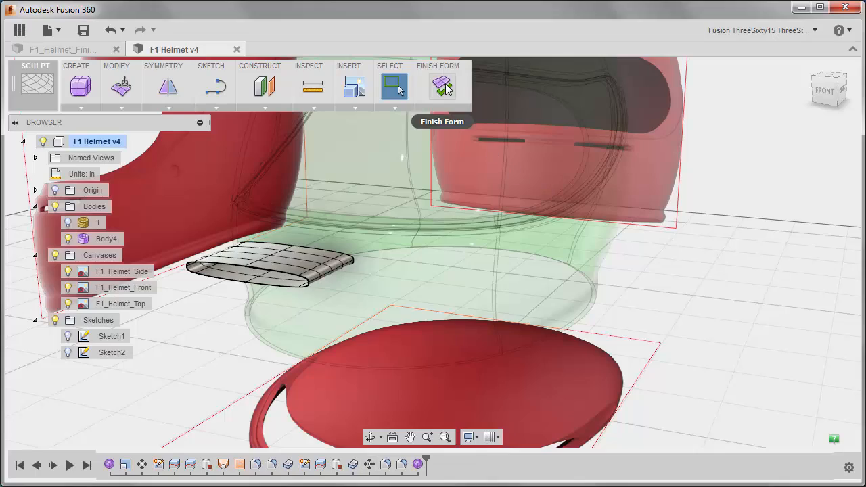
click(446, 89)
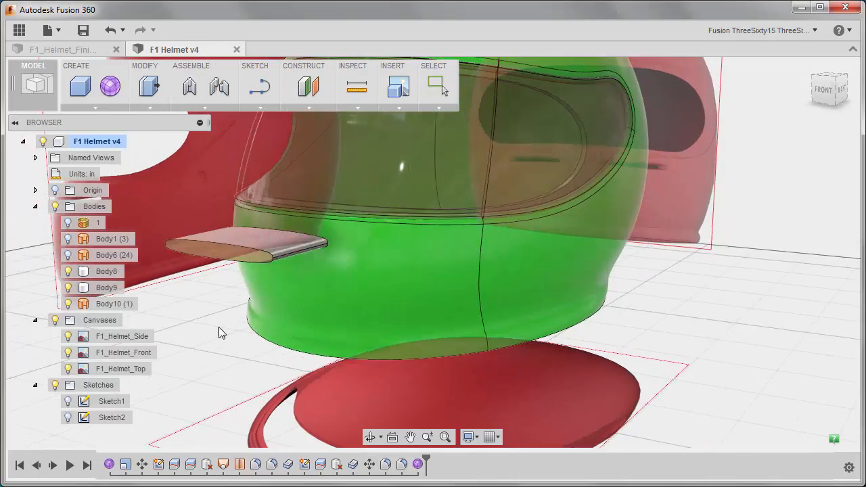
shift+middle_drag(219, 328, 231, 343)
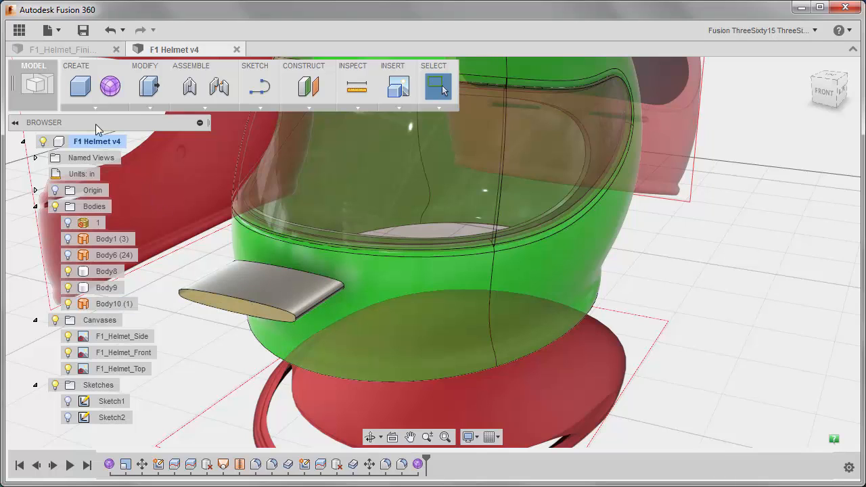
In the Patch workspace, close the flattened tube's front opening with a connected patch as a new body
click(38, 88)
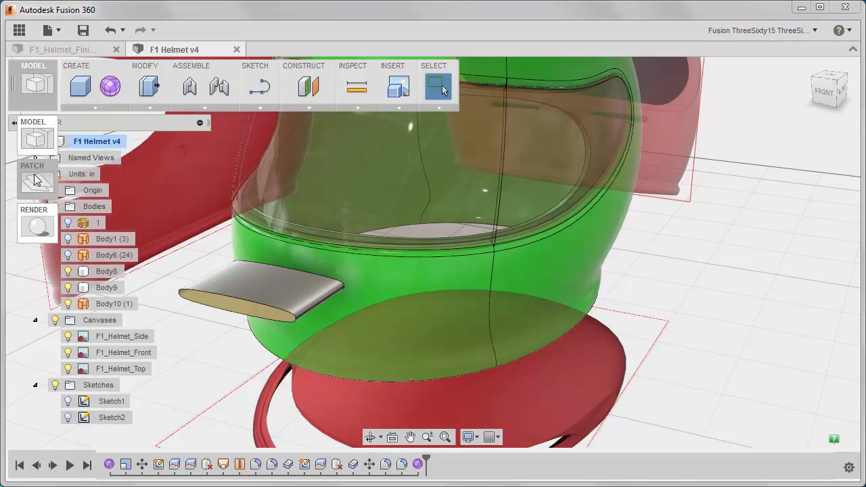
click(37, 180)
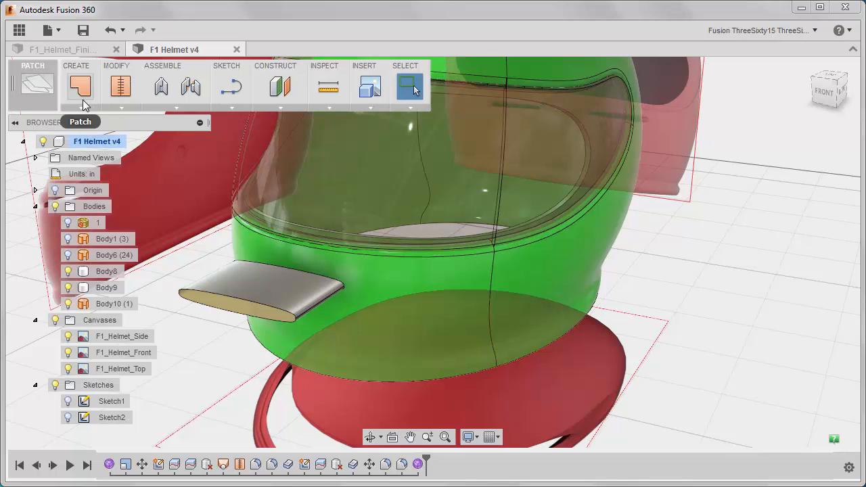
click(85, 105)
click(84, 136)
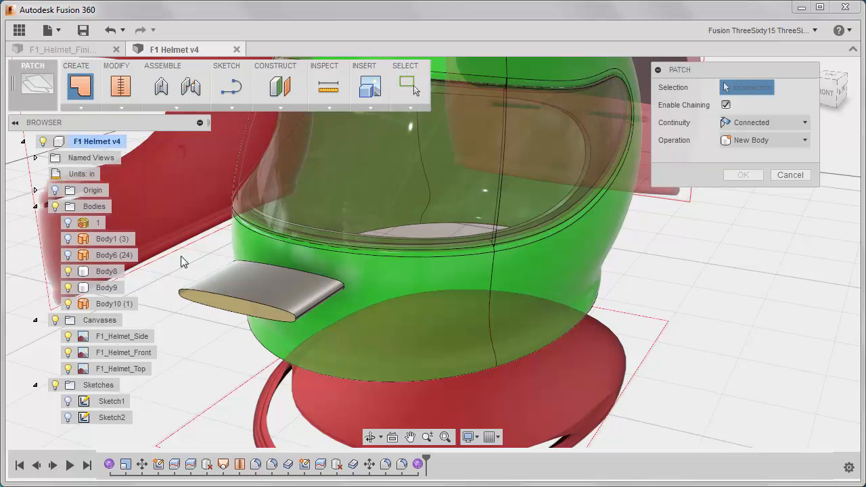
click(210, 296)
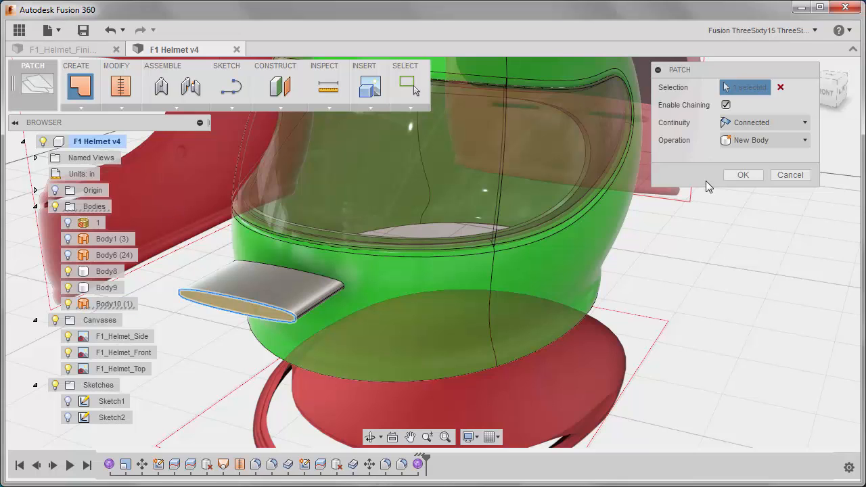
click(742, 174)
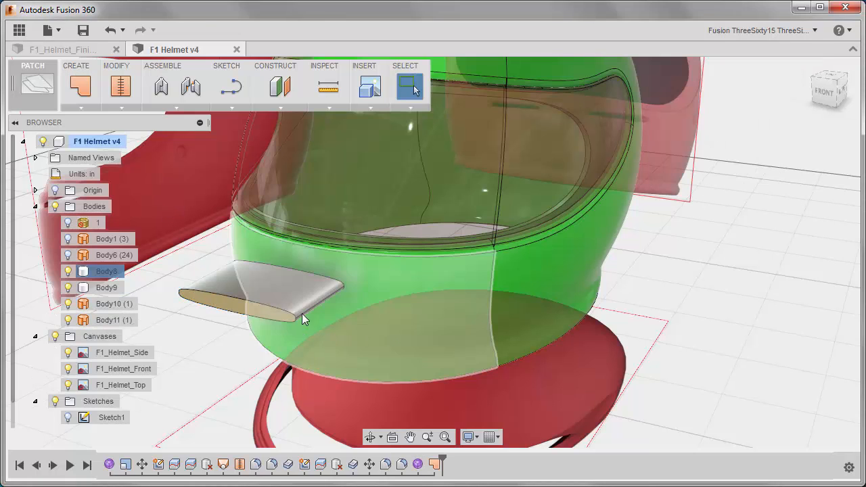
Close the tube's rear opening, facing the helmet, with a second connected patch as a new body
right_click(208, 229)
click(211, 187)
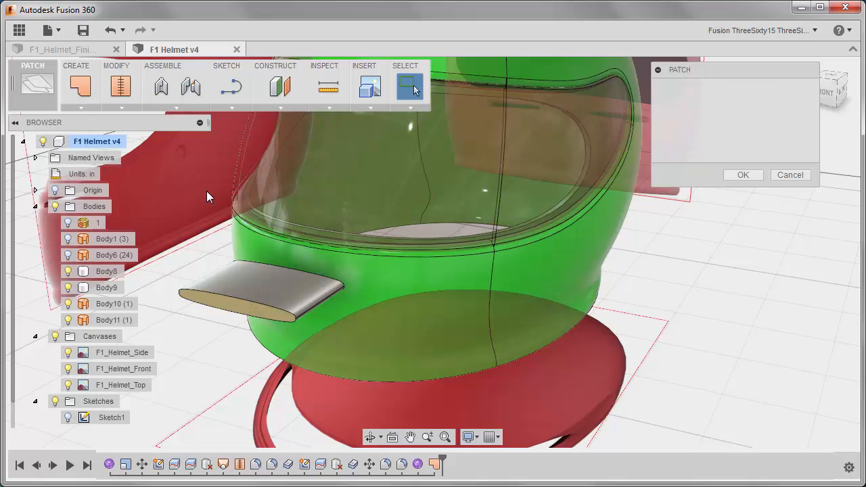
click(263, 268)
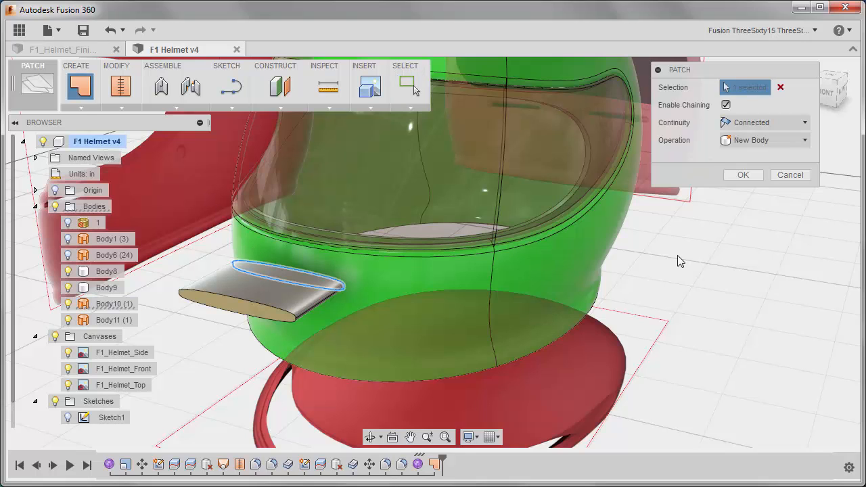
click(742, 173)
Stitch the tube and its two end patches into one new body with a tolerance of 3.937E-04 in
click(118, 92)
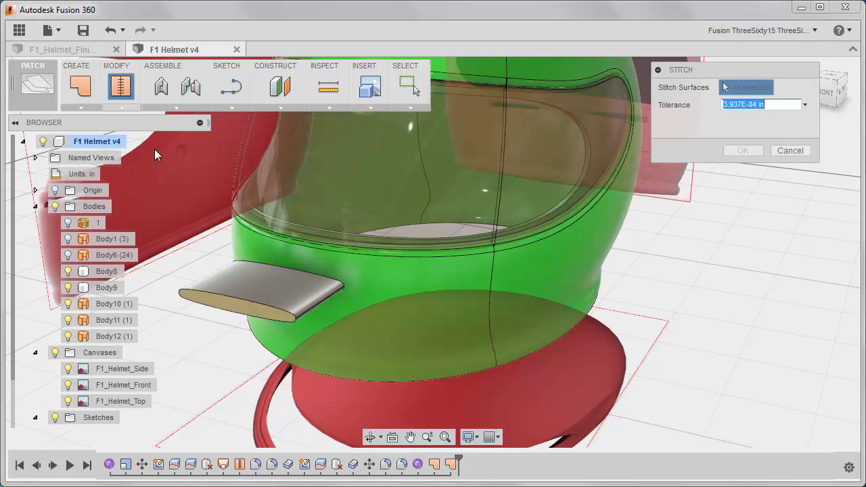
drag(168, 232, 363, 340)
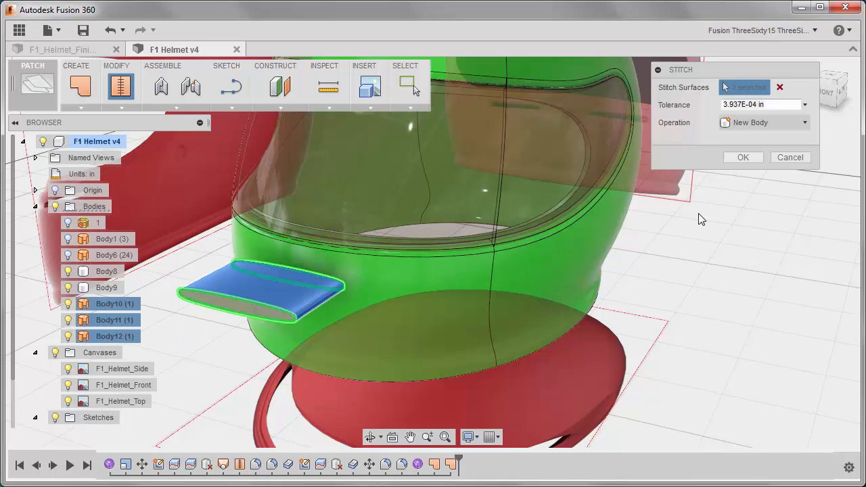
click(742, 157)
Move the stitched vent body -1.892 in along X toward the left chin vent as seen from the front
click(107, 304)
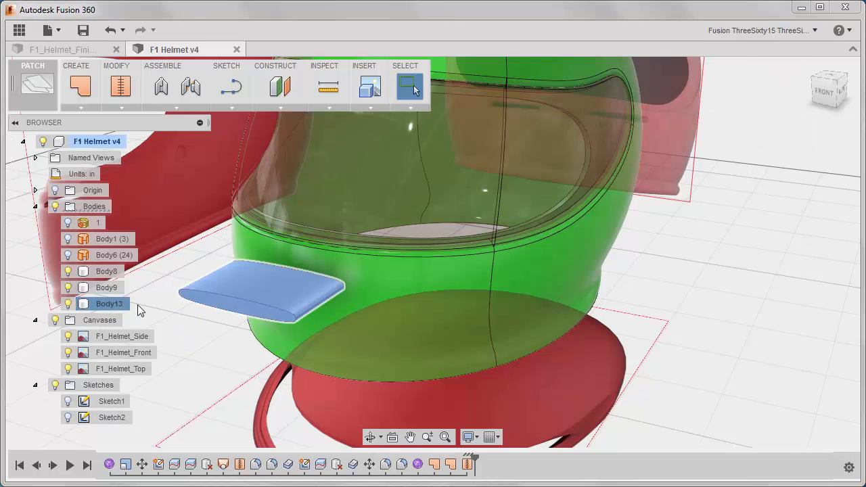
click(828, 91)
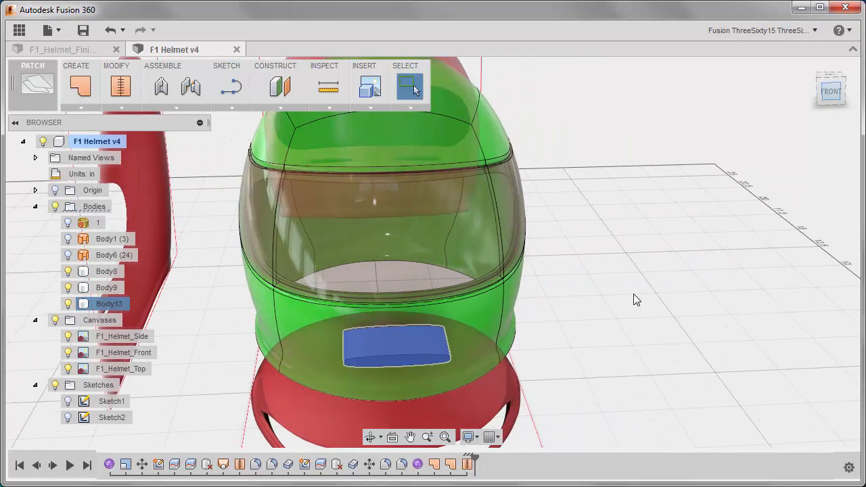
middle_drag(596, 320, 748, 340)
scroll(660, 325, up, 2)
scroll(661, 330, up, 1)
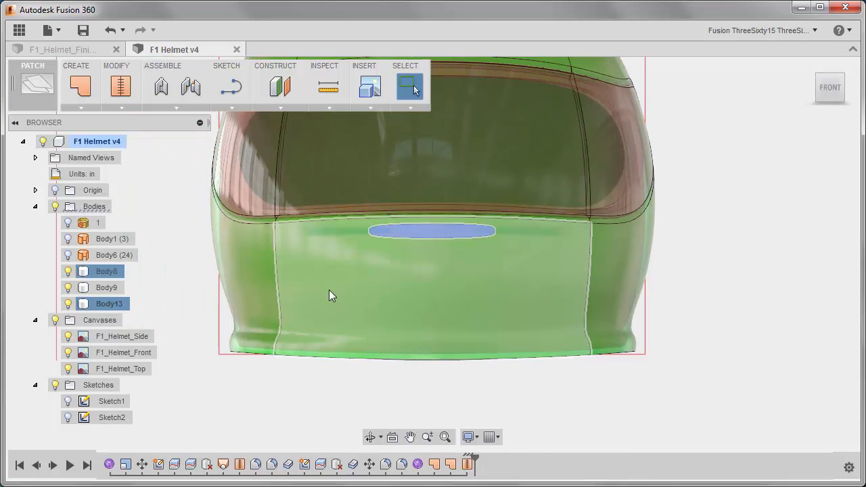
right_click(166, 281)
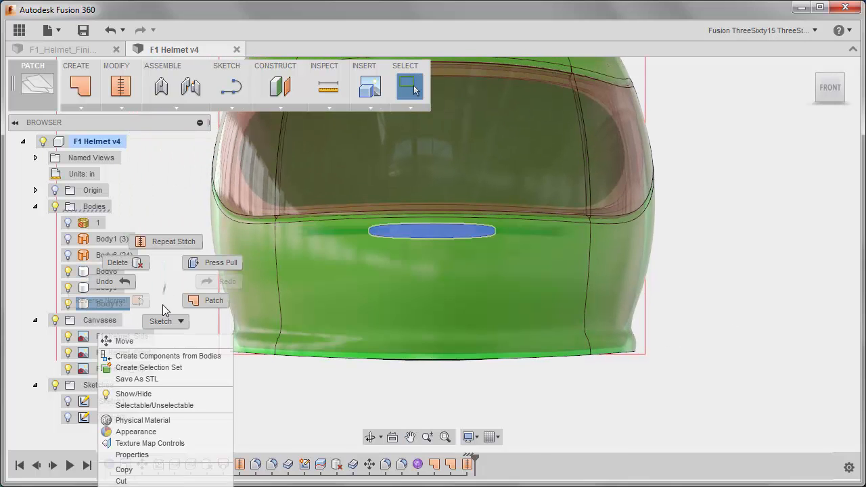
click(146, 342)
drag(408, 238, 319, 242)
Rotate the vent body about the vertical axis to face the helmet's curved chin and move it -2.579 in along Z into the shell
shift+middle_drag(337, 267, 398, 255)
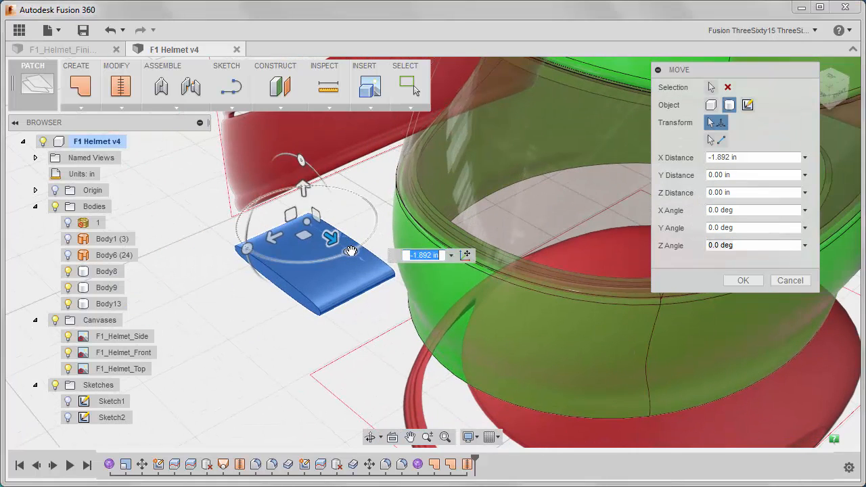
drag(350, 251, 326, 258)
drag(265, 228, 392, 213)
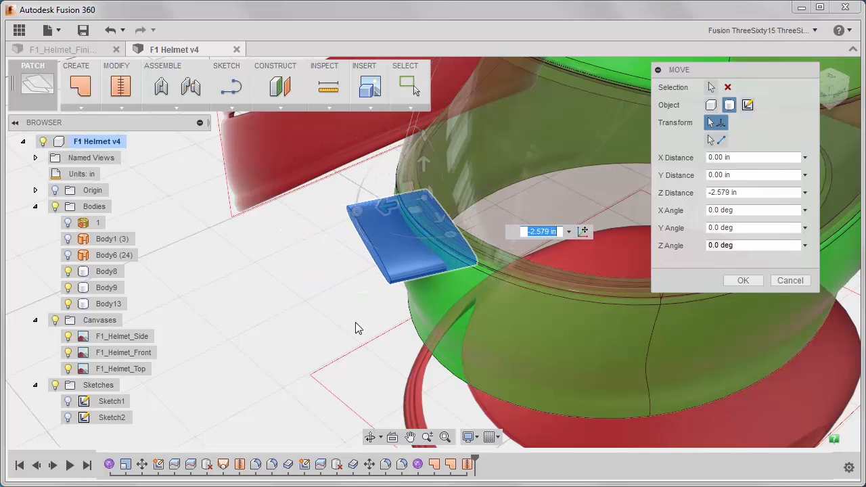
Shift the vent body -0.303 in along X to line up with the chin vent in the front view
shift+middle_drag(356, 329, 411, 192)
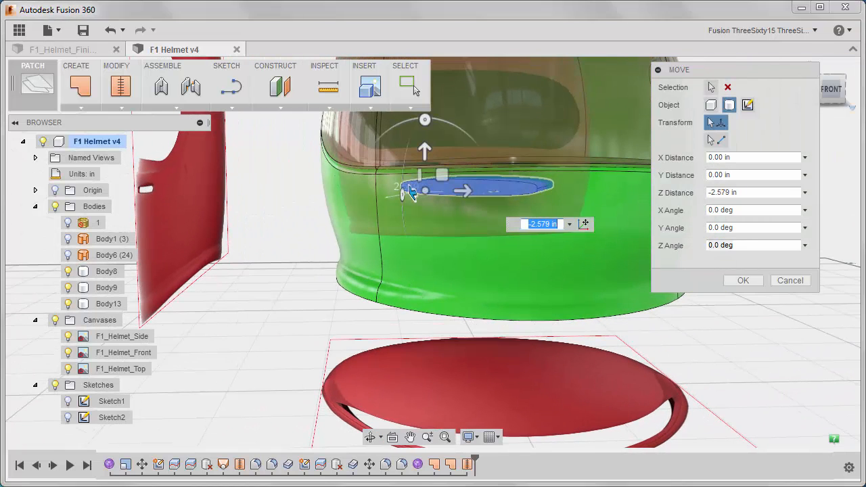
click(833, 90)
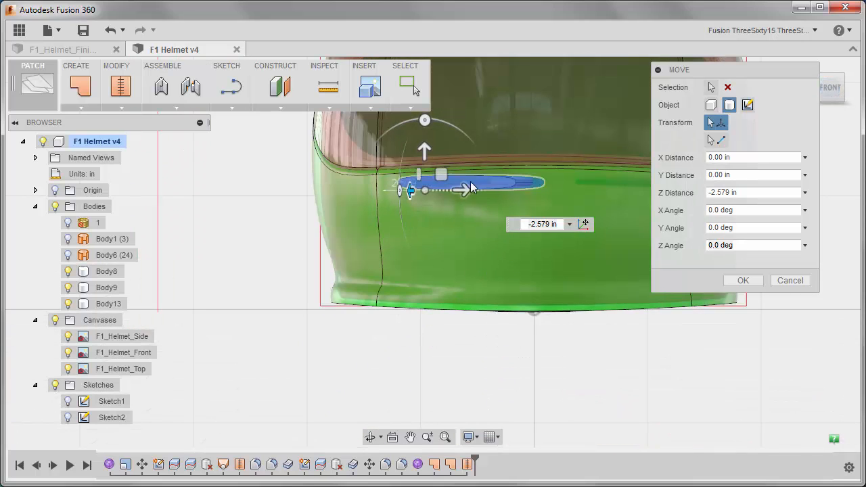
mouse_move(465, 190)
mouse_down()
mouse_move(451, 187)
mouse_move(452, 196)
mouse_up()
scroll(442, 247, up, 4)
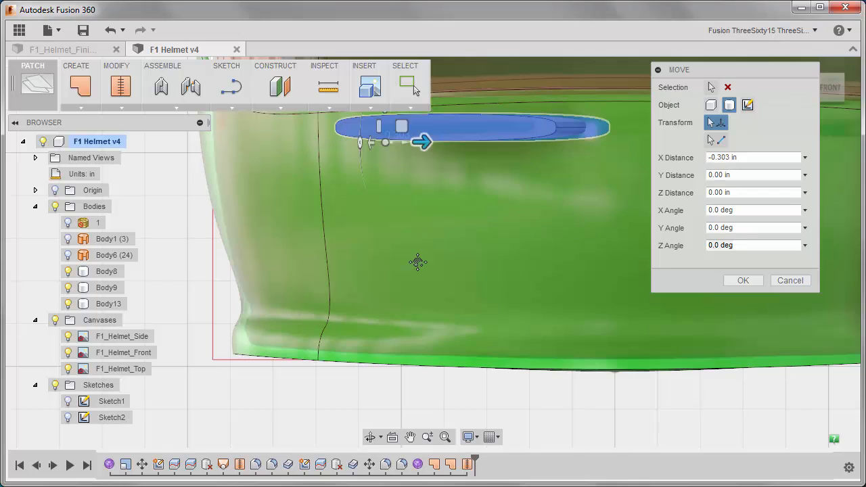
middle_drag(416, 261, 406, 276)
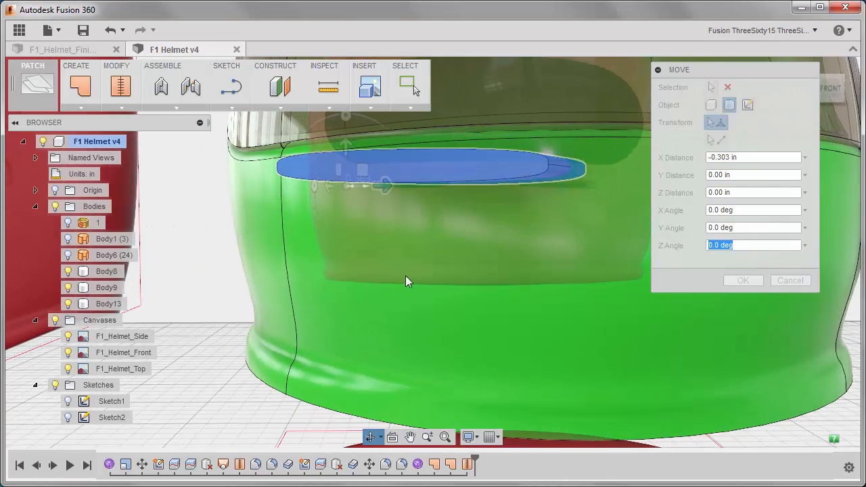
click(829, 91)
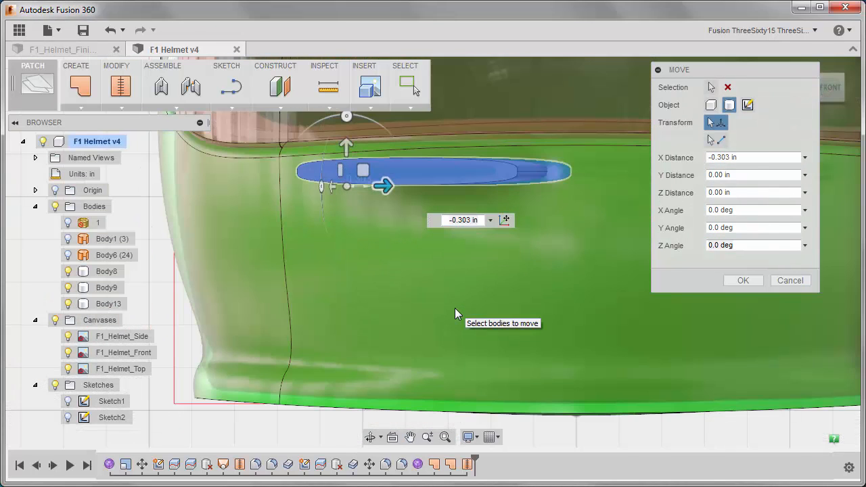
click(748, 280)
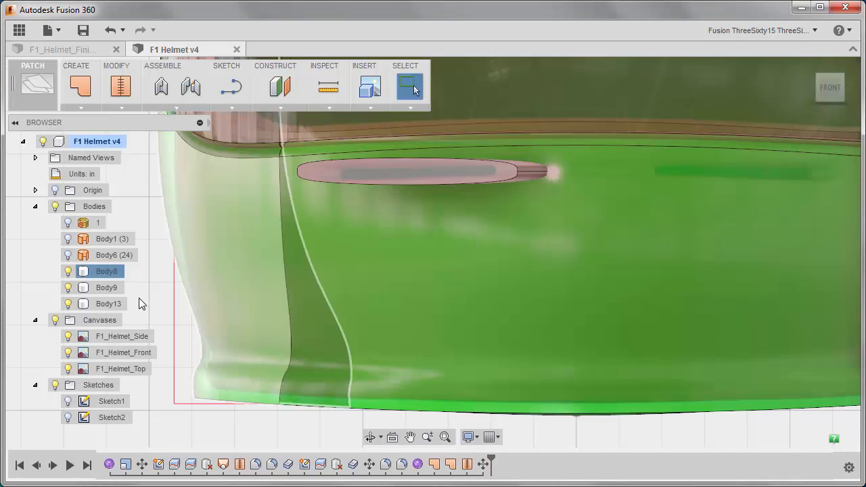
Switch to solid modeling and scale the vent body uniformly by a factor of 0.718
click(106, 305)
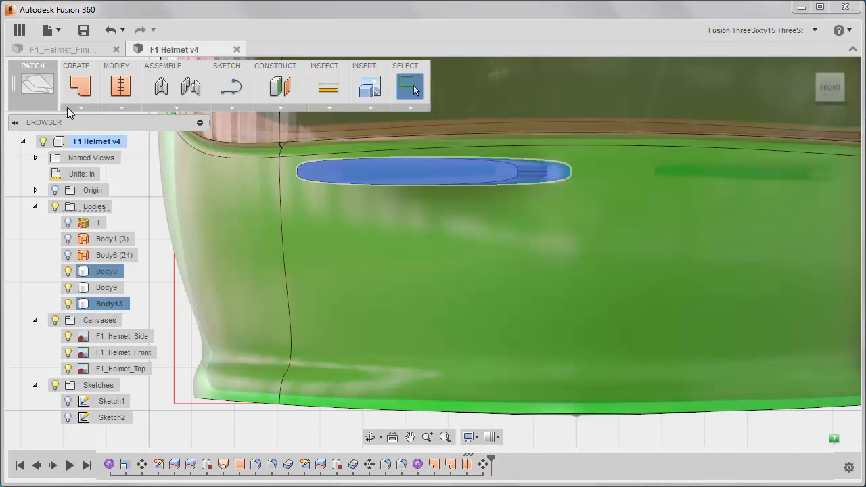
click(38, 93)
click(39, 135)
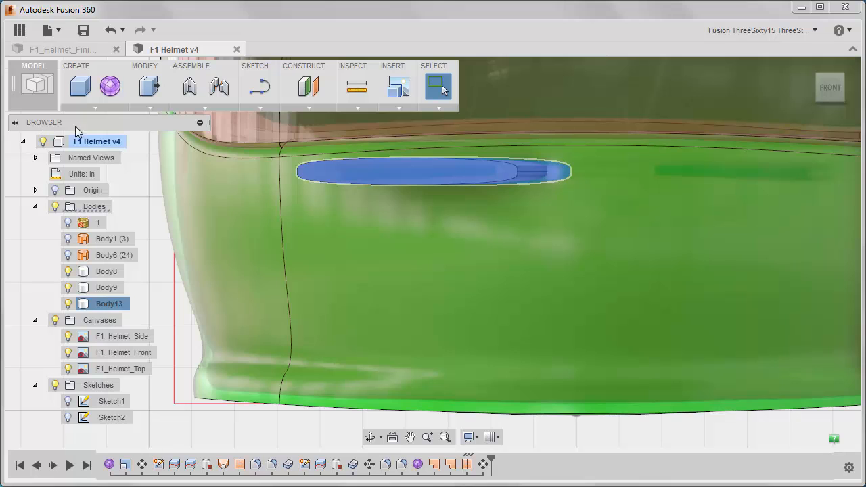
click(151, 108)
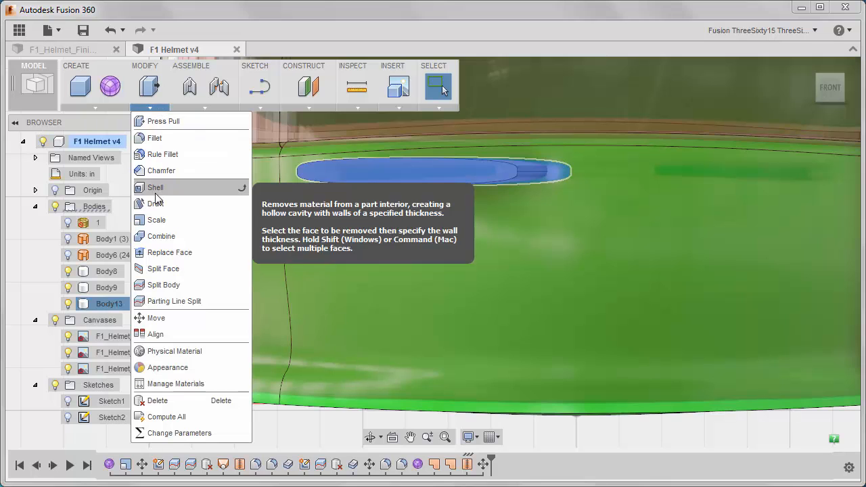
click(157, 219)
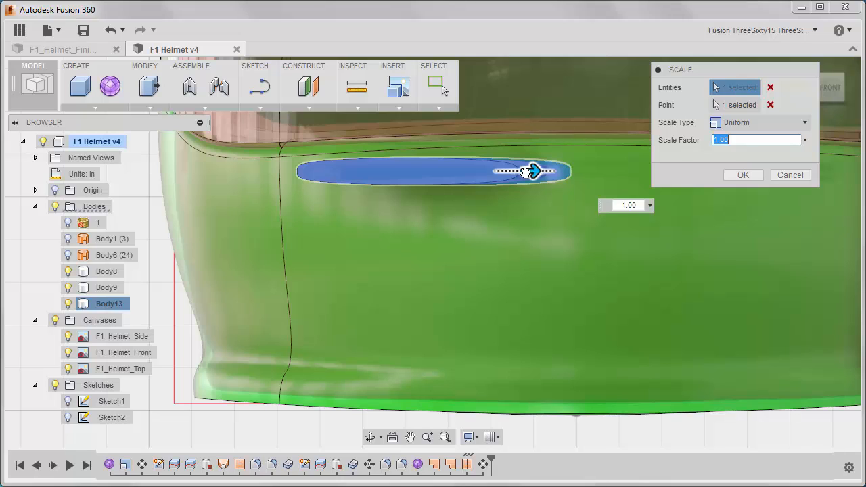
mouse_move(525, 171)
mouse_down()
mouse_move(500, 172)
mouse_move(527, 175)
mouse_up()
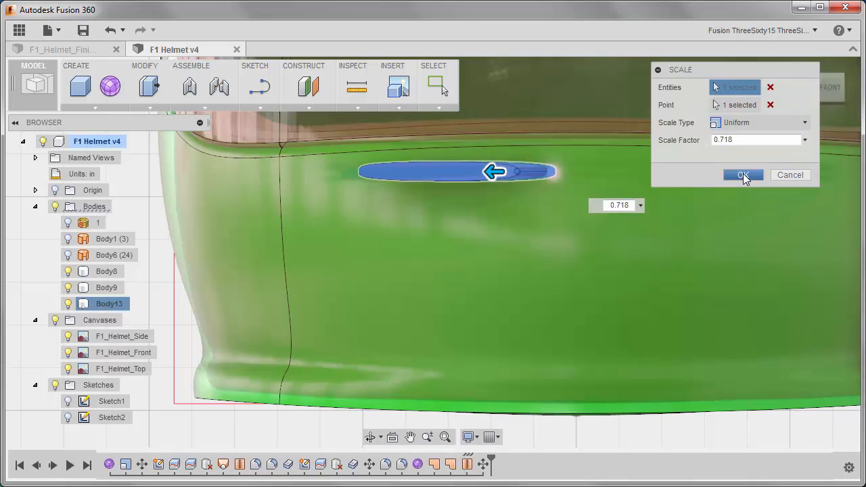
click(742, 174)
Move the scaled vent body -0.464 in along X toward the outer side of the chin
shift+middle_drag(477, 232, 453, 262)
click(102, 304)
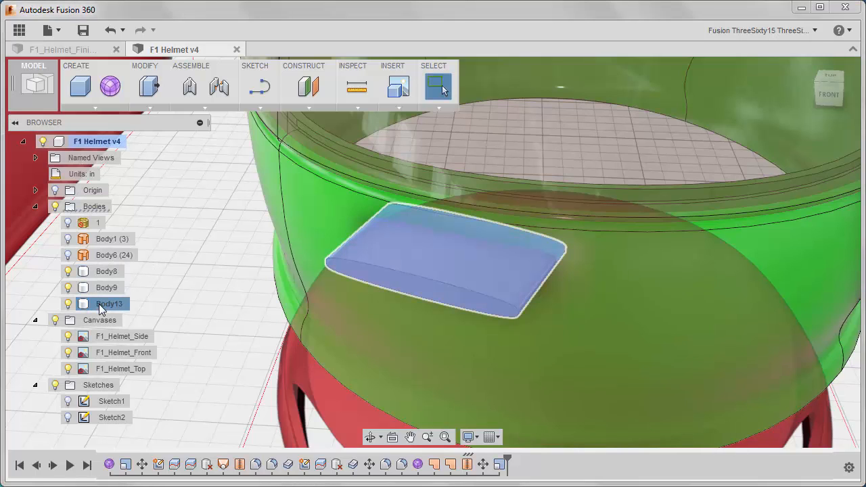
right_click(100, 308)
click(119, 307)
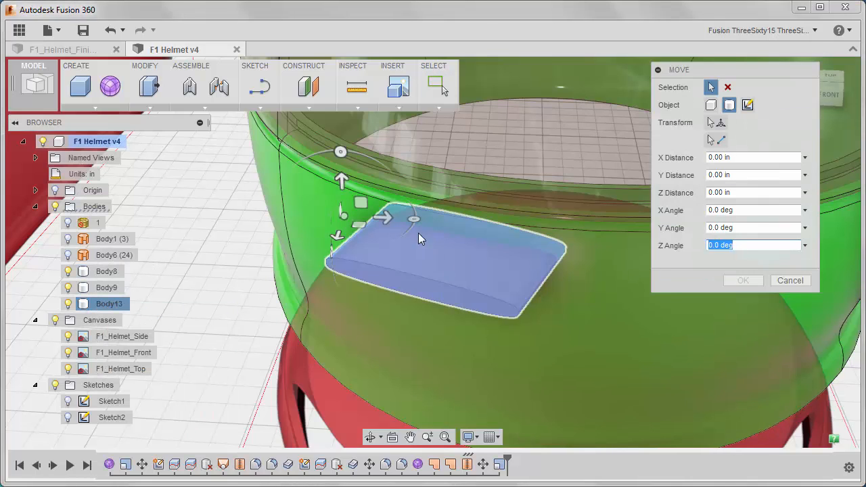
drag(384, 215, 336, 211)
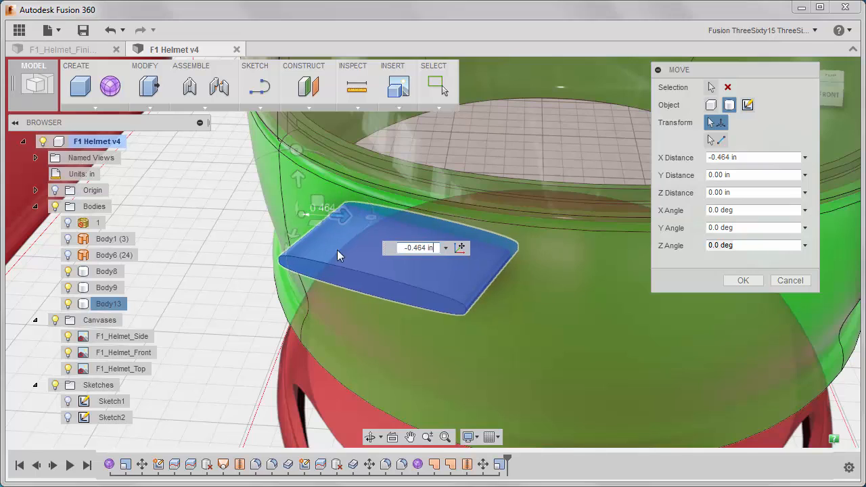
Move the vent body -0.631 in along Z deeper into the helmet shell
shift+middle_drag(337, 250, 286, 265)
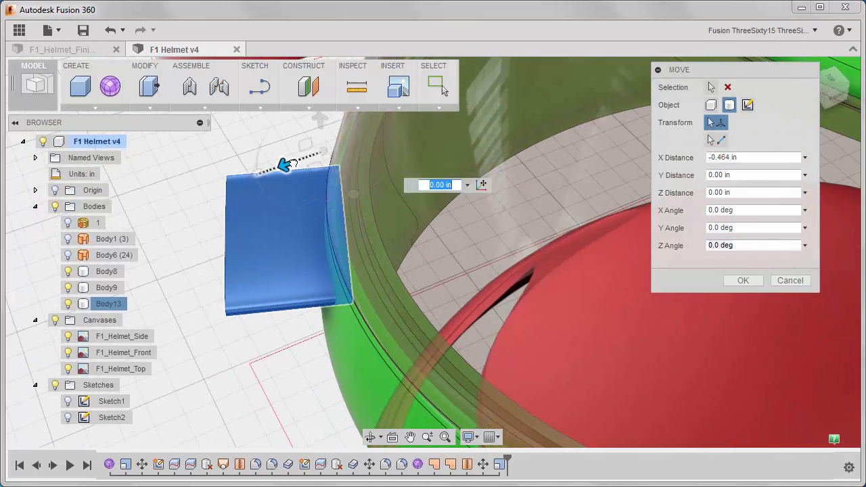
drag(290, 167, 338, 143)
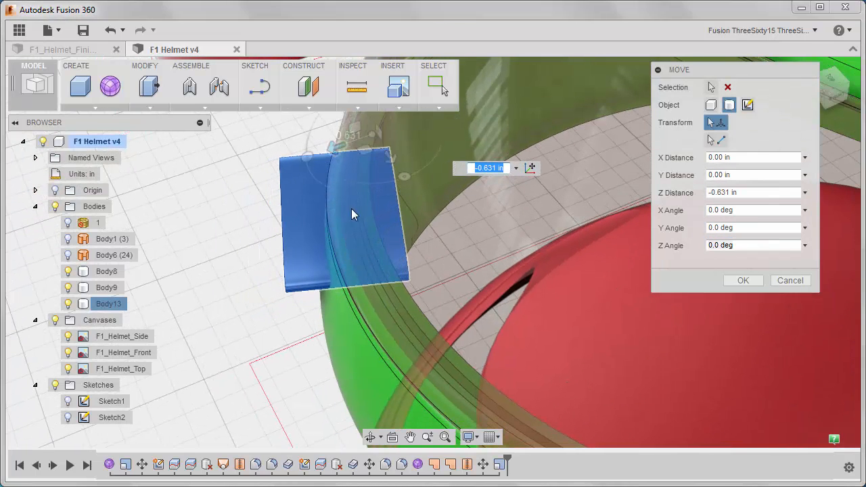
shift+middle_drag(351, 208, 431, 163)
click(825, 93)
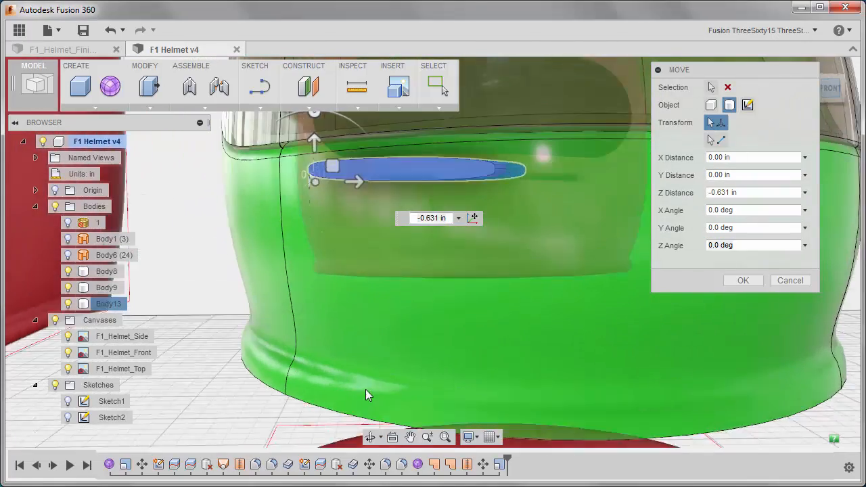
scroll(498, 294, down, 5)
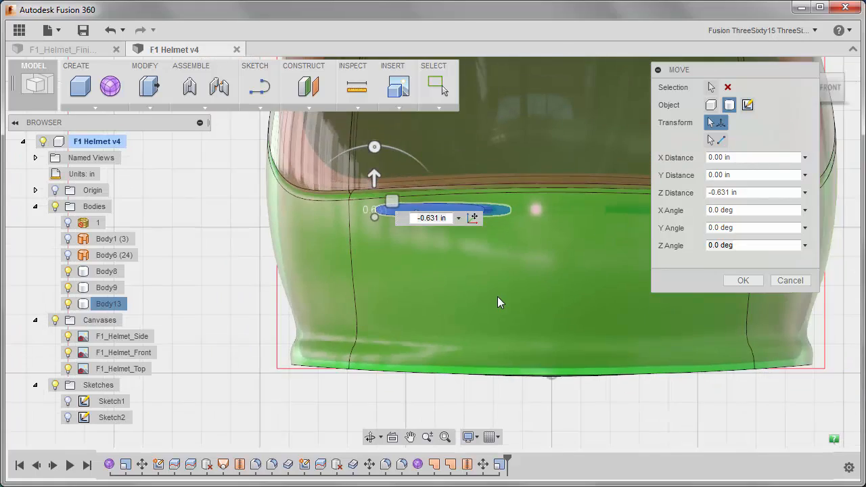
middle_drag(500, 301, 422, 322)
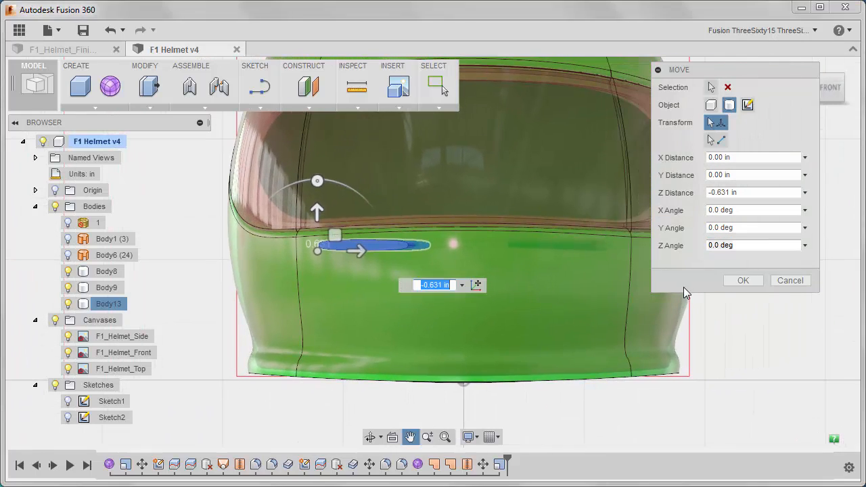
click(745, 280)
Mirror the vent solid as a body across the helmet's vertical center plane to the other side of the chin
shift+middle_drag(532, 295, 492, 325)
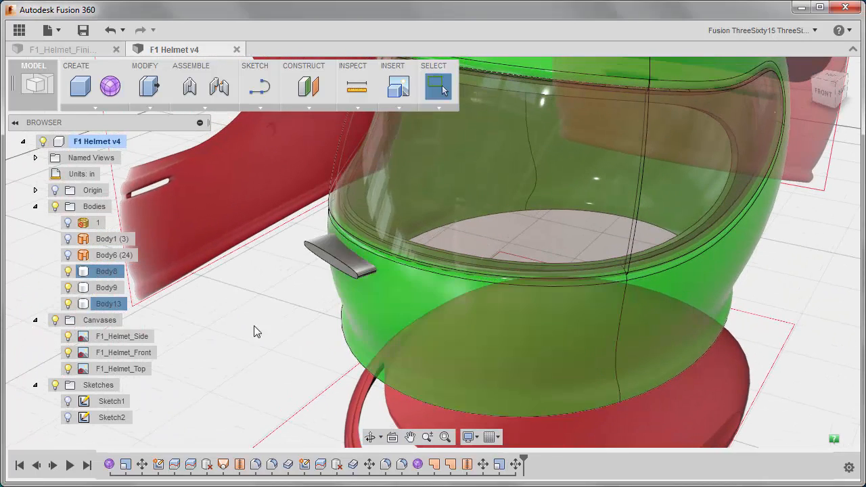
shift+middle_drag(254, 330, 243, 260)
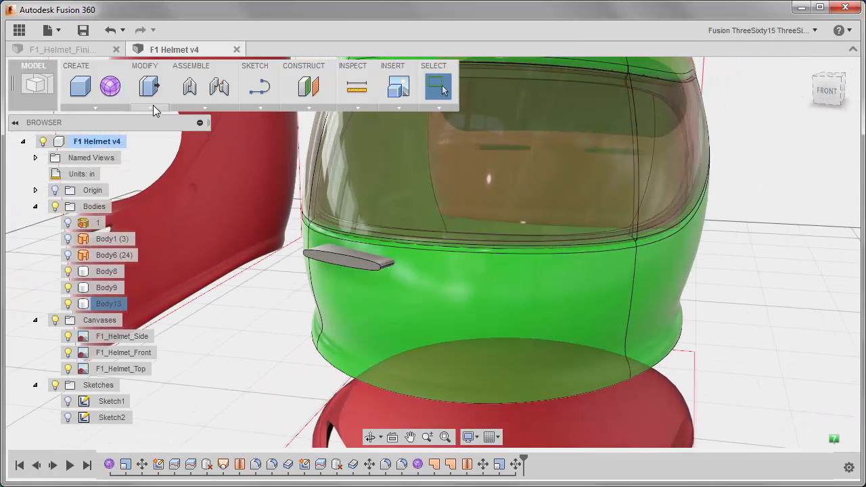
click(95, 108)
click(107, 332)
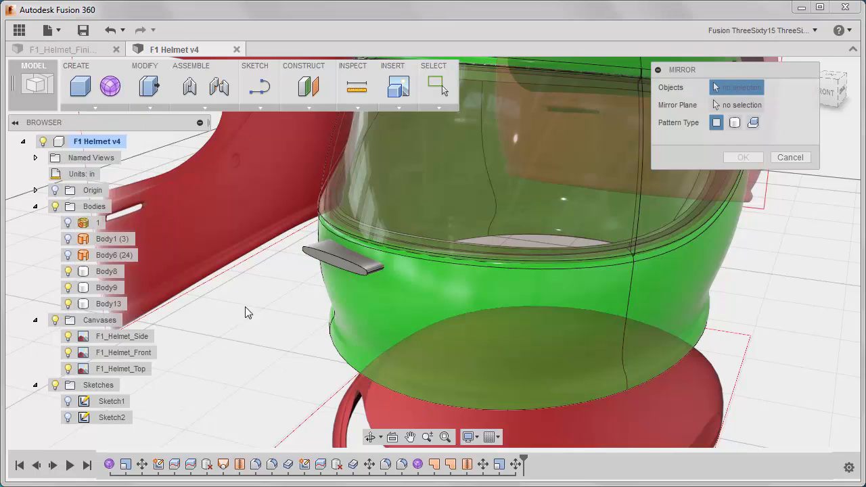
click(321, 250)
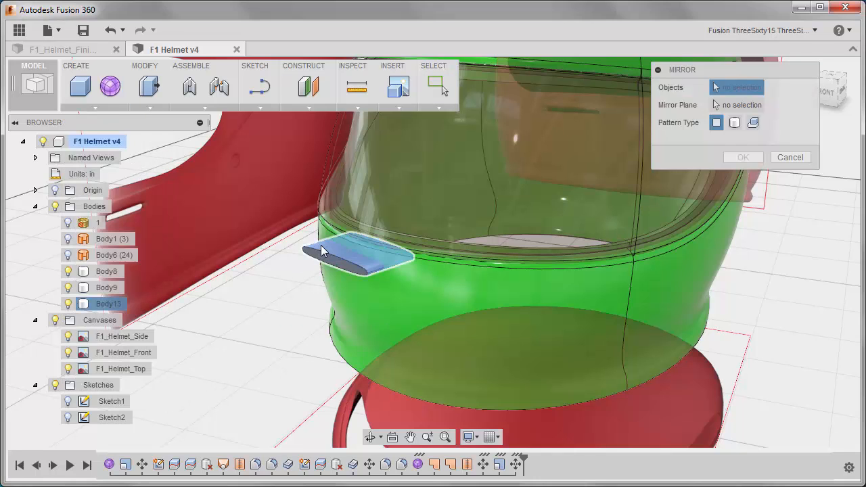
click(714, 103)
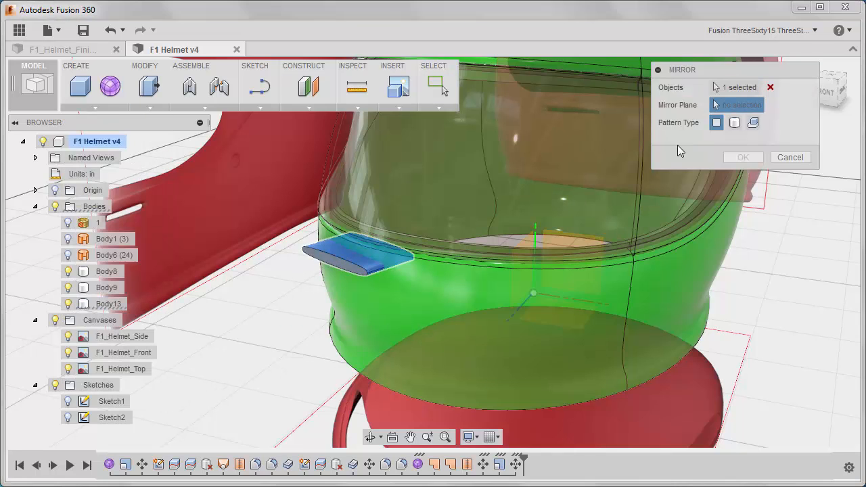
click(526, 249)
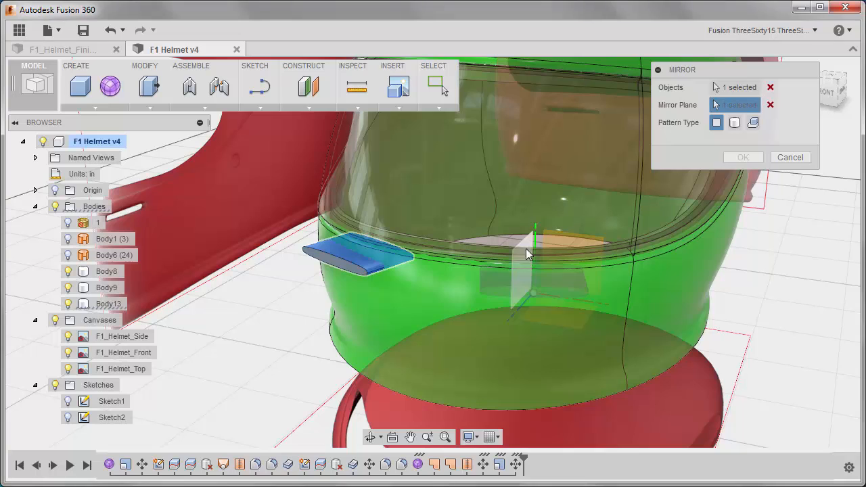
click(735, 122)
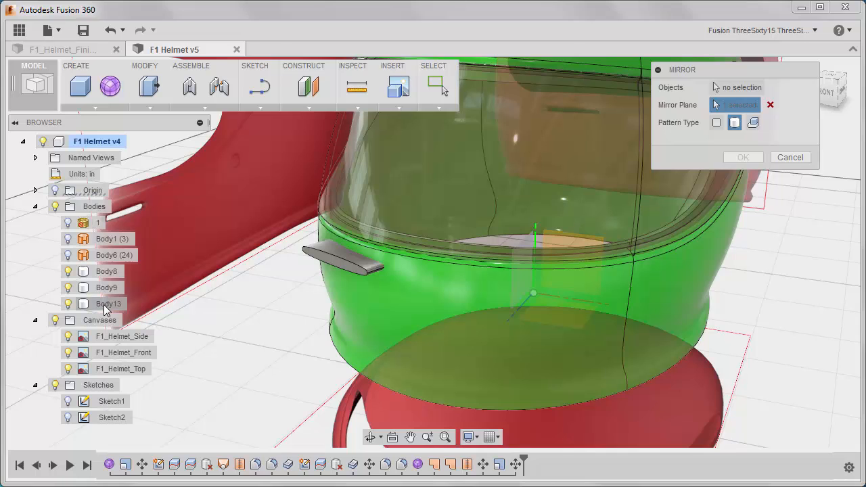
click(736, 88)
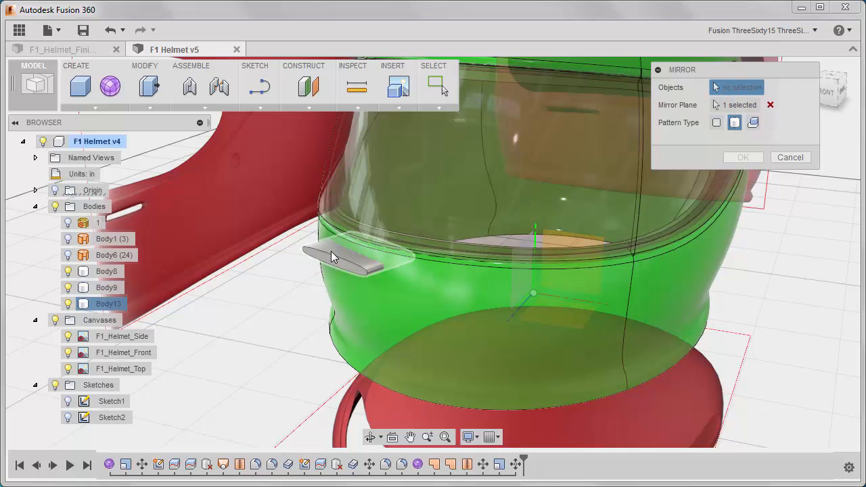
click(325, 257)
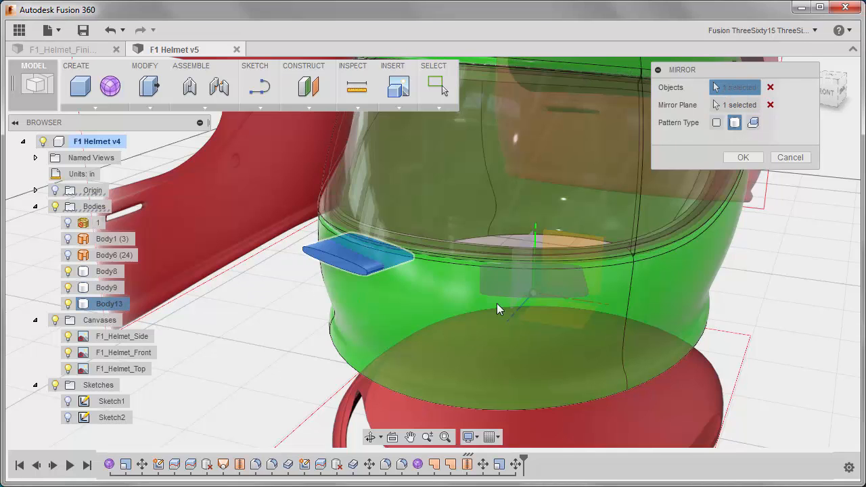
click(740, 158)
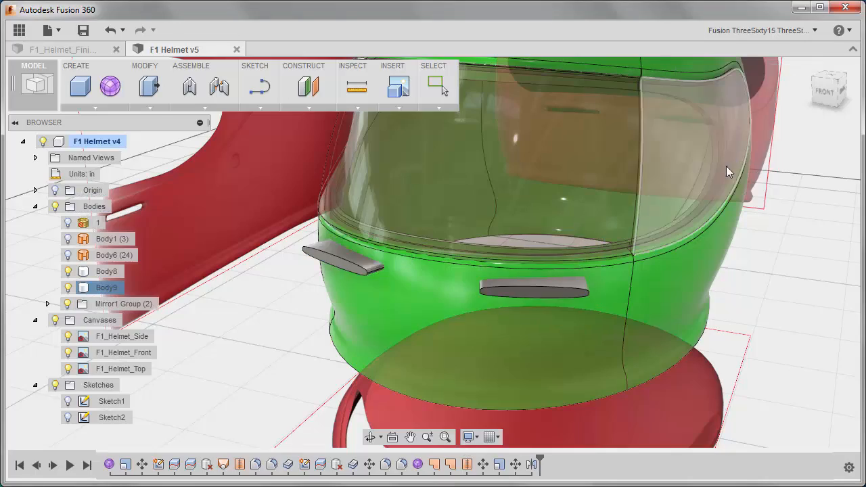
Combine with the Cut operation, using the helmet shell as target and both vent solids as tool bodies without keeping them
shift+middle_drag(381, 294, 349, 295)
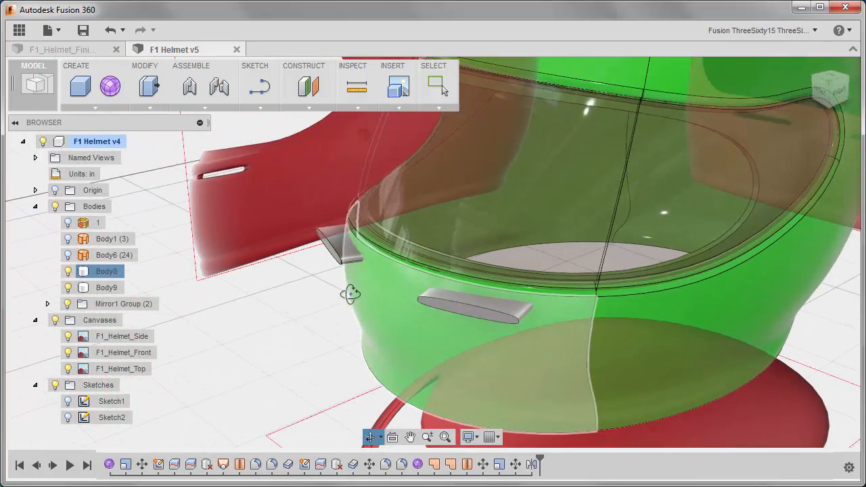
middle_drag(277, 312, 277, 281)
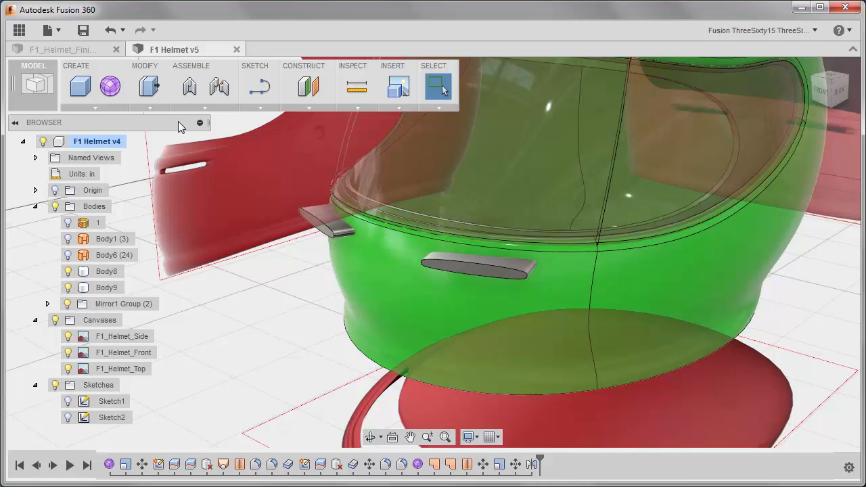
click(150, 108)
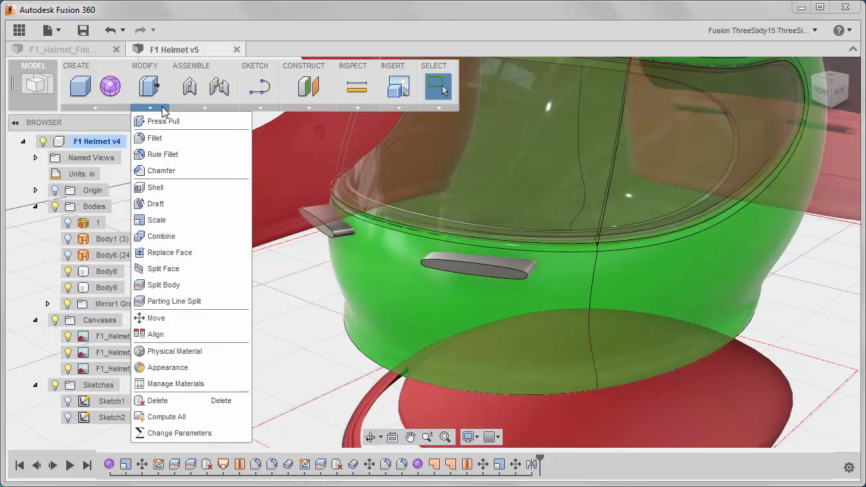
click(162, 242)
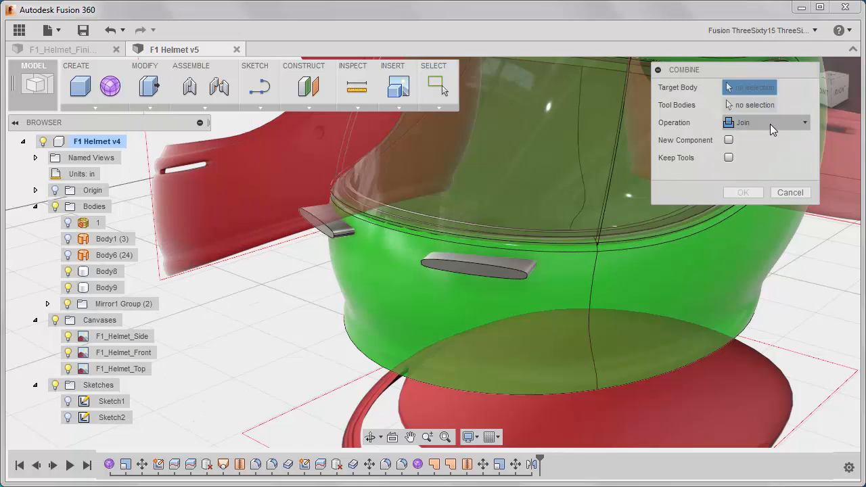
click(769, 124)
click(750, 156)
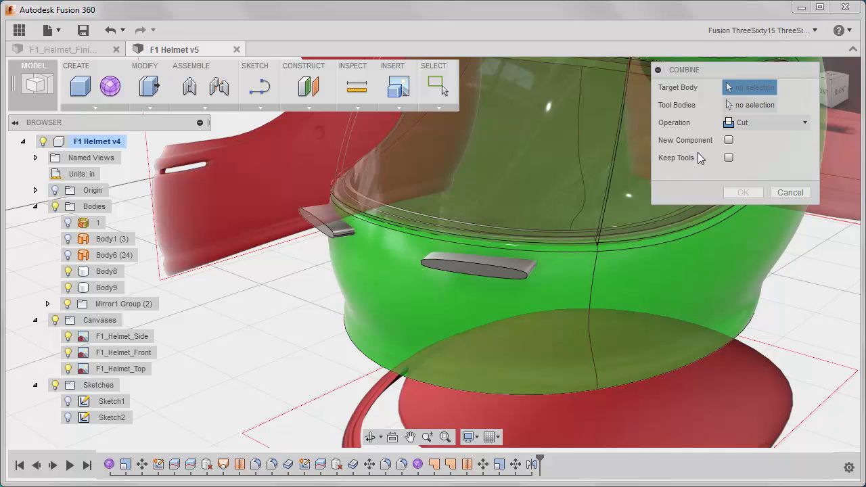
click(385, 262)
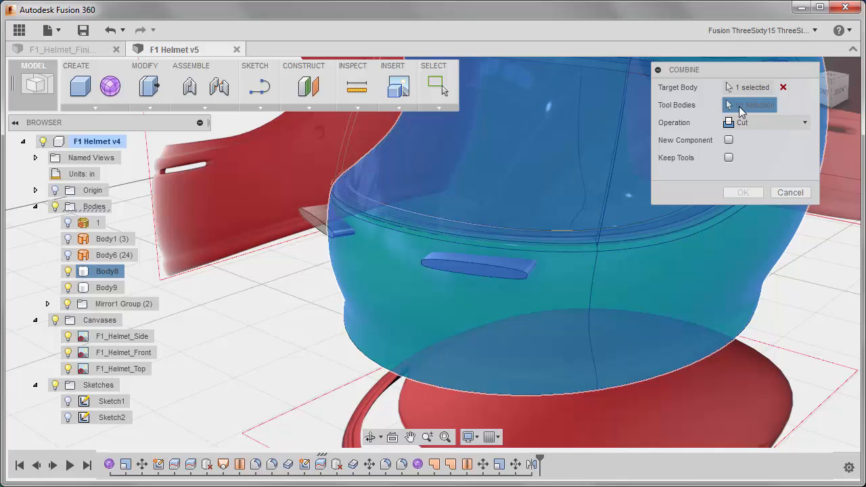
click(322, 212)
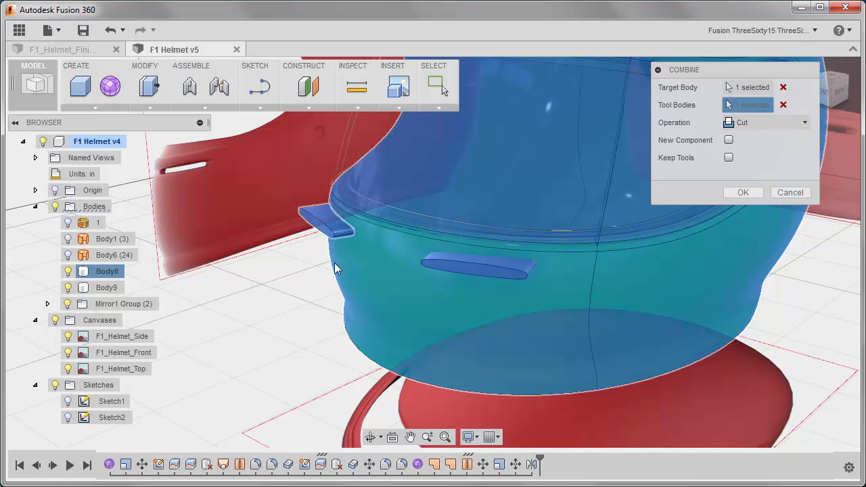
click(481, 259)
click(743, 192)
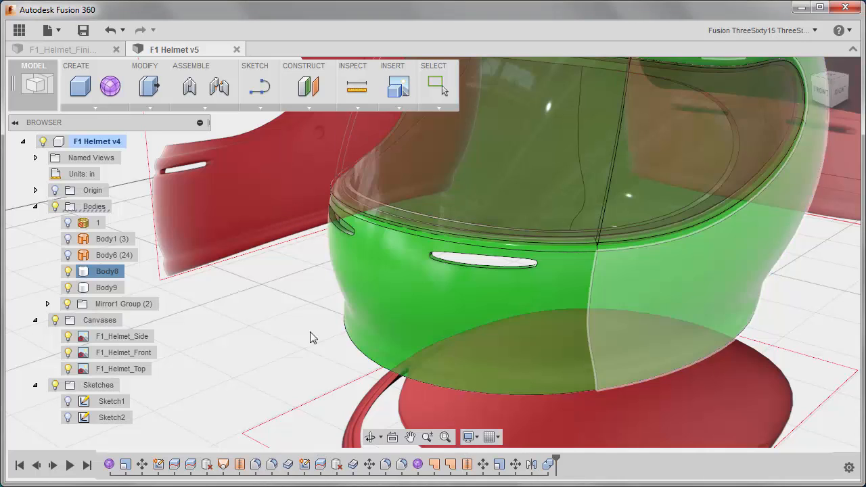
Fillet the outer edges of both chin vent openings with a constant radius of 0.06 in
shift+middle_drag(281, 324, 292, 310)
scroll(322, 297, up, 3)
click(338, 201)
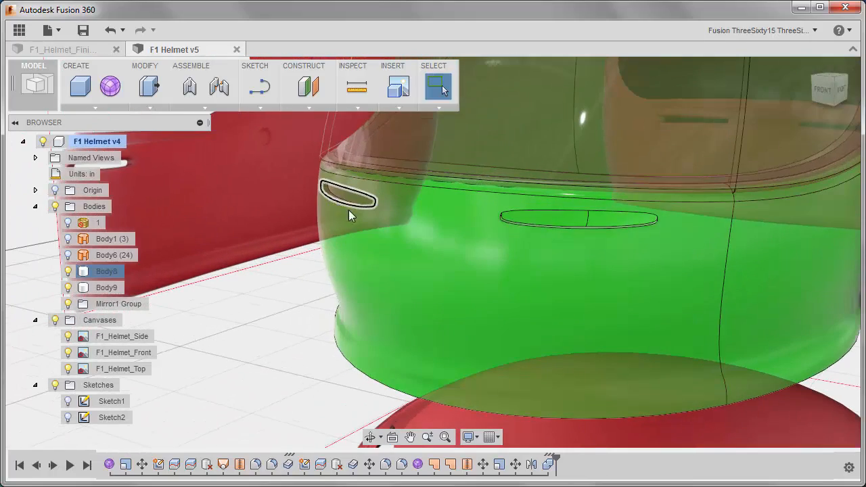
ctrl+click(562, 226)
right_click(268, 263)
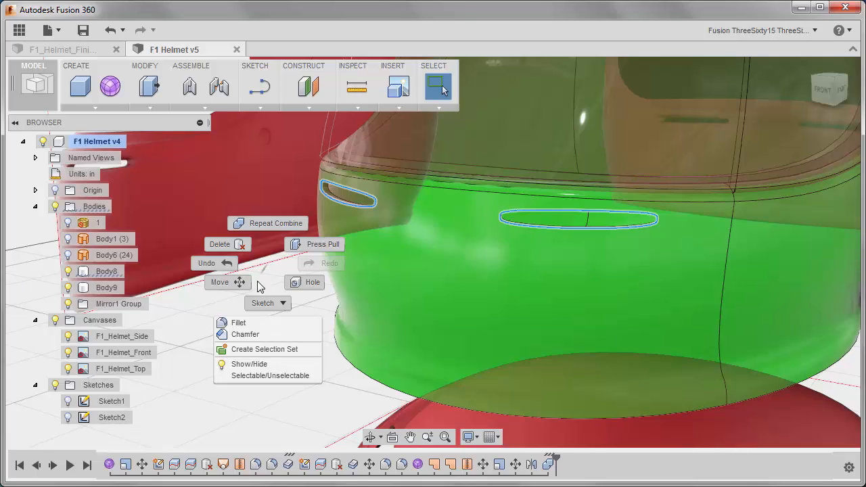
click(238, 319)
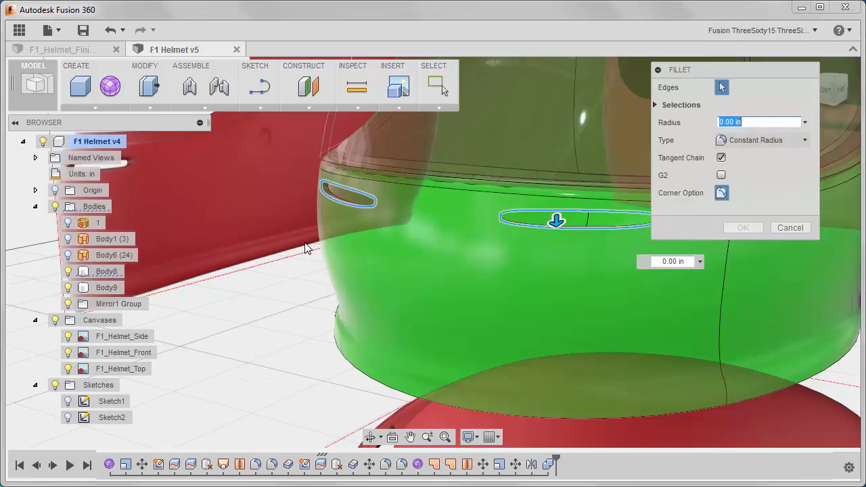
text(.)
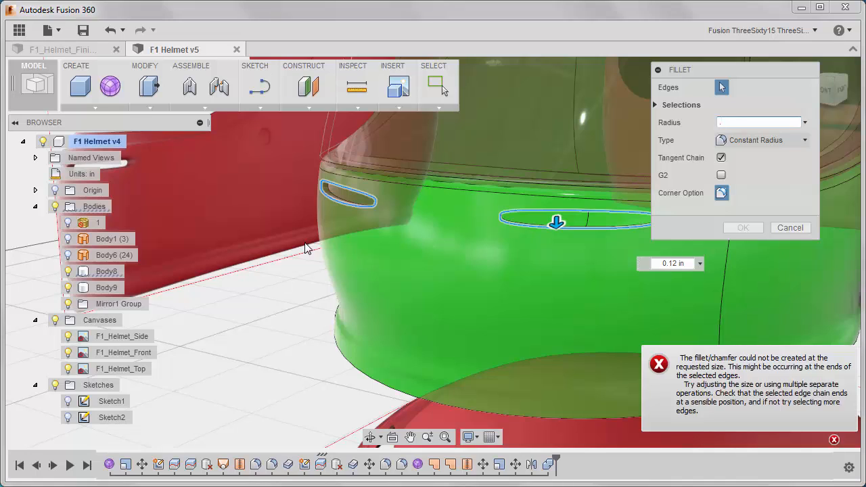
text(1206)
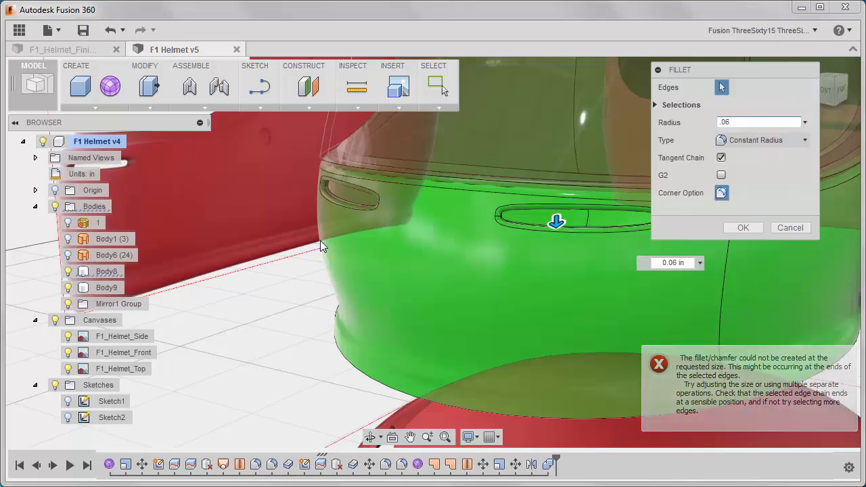
click(744, 227)
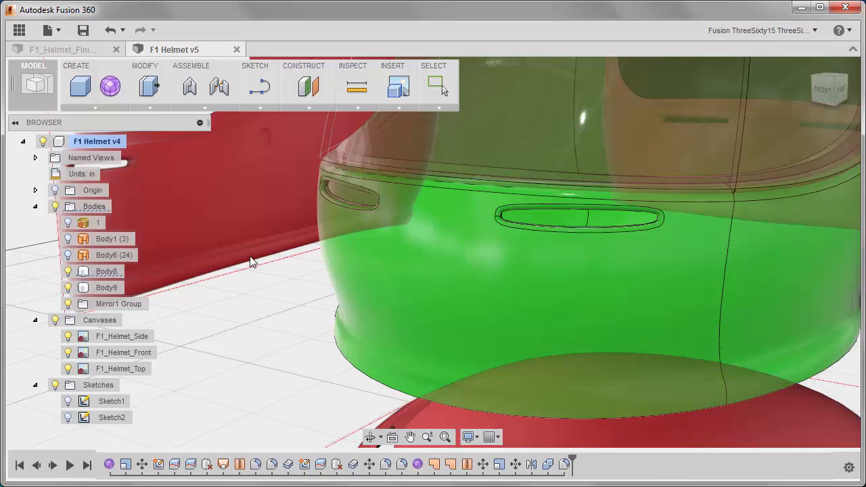
scroll(272, 264, down, 3)
shift+middle_drag(264, 289, 242, 352)
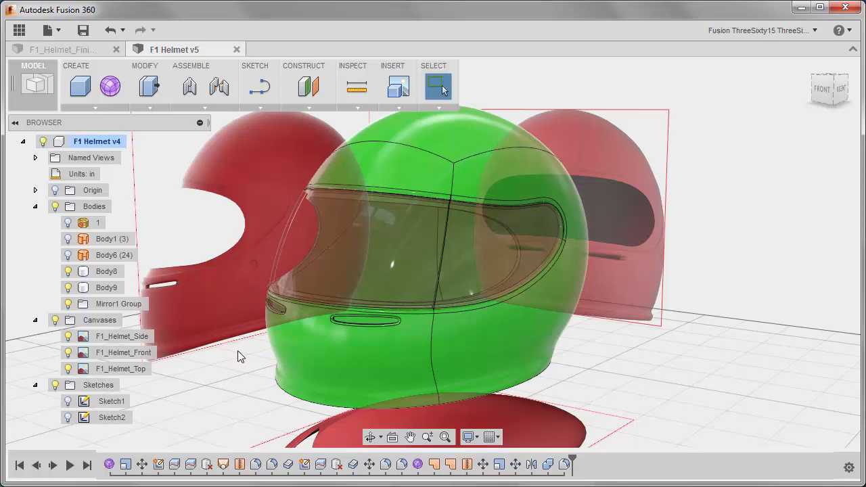
shift+middle_drag(237, 354, 228, 357)
click(548, 248)
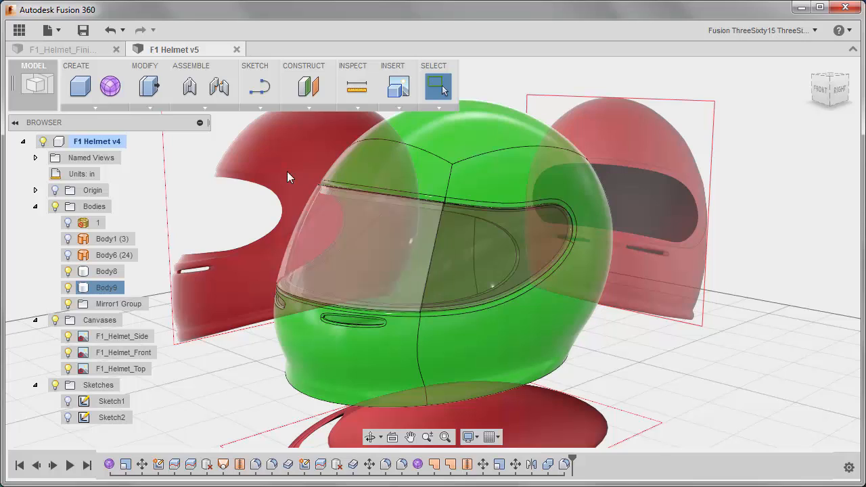
key(Escape)
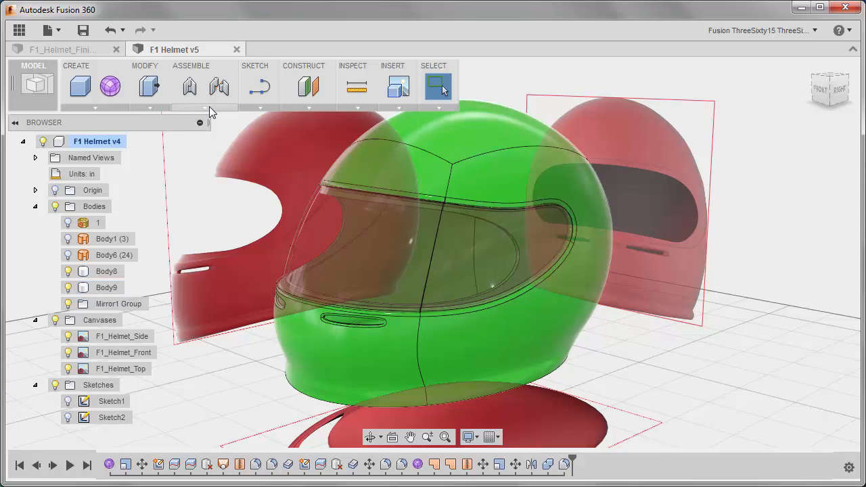
click(345, 207)
key(Escape)
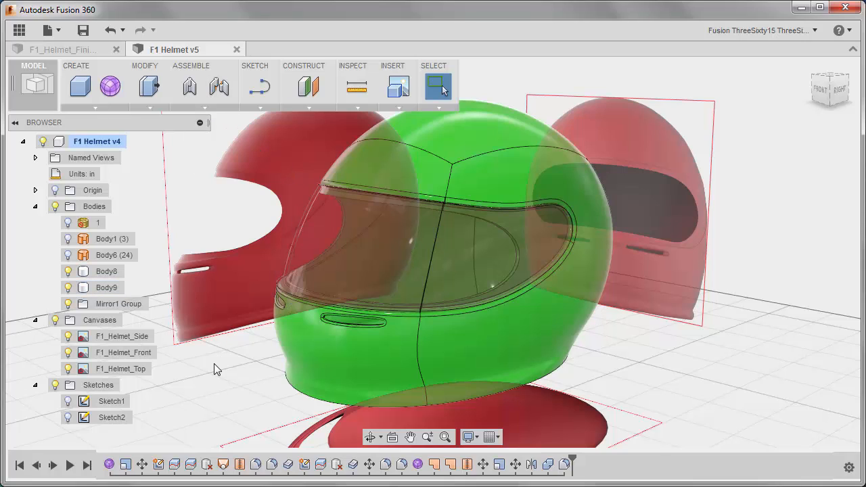